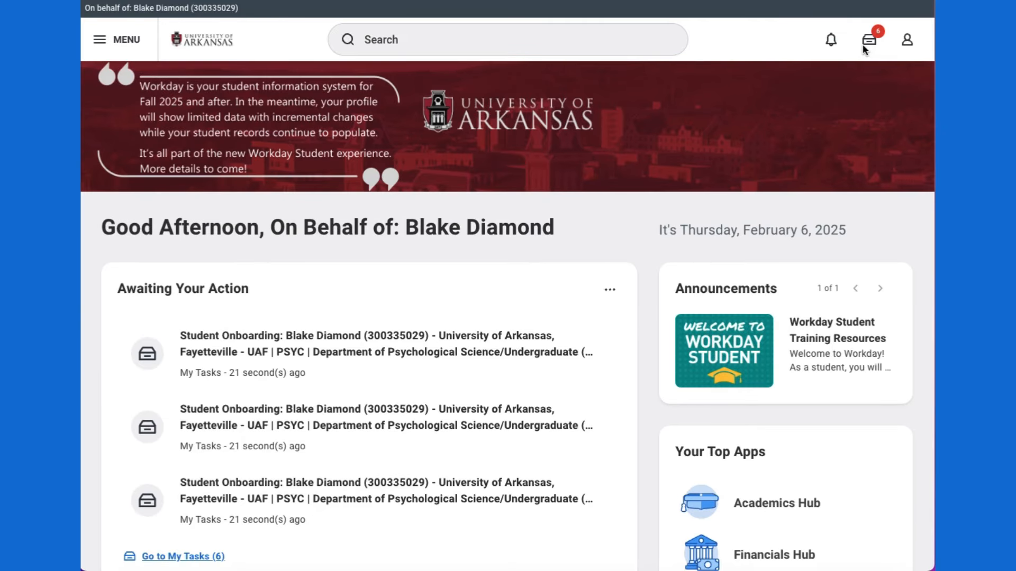
# Step: From My Tasks, skip the welcome tour and start a new Friends and Family contact
pyautogui.click(872, 46)
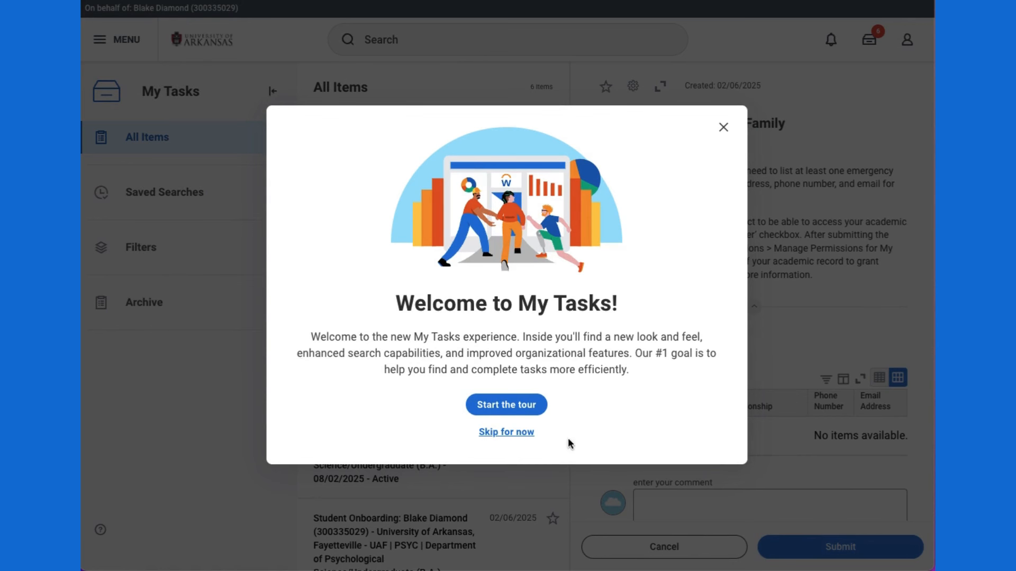
pyautogui.click(502, 432)
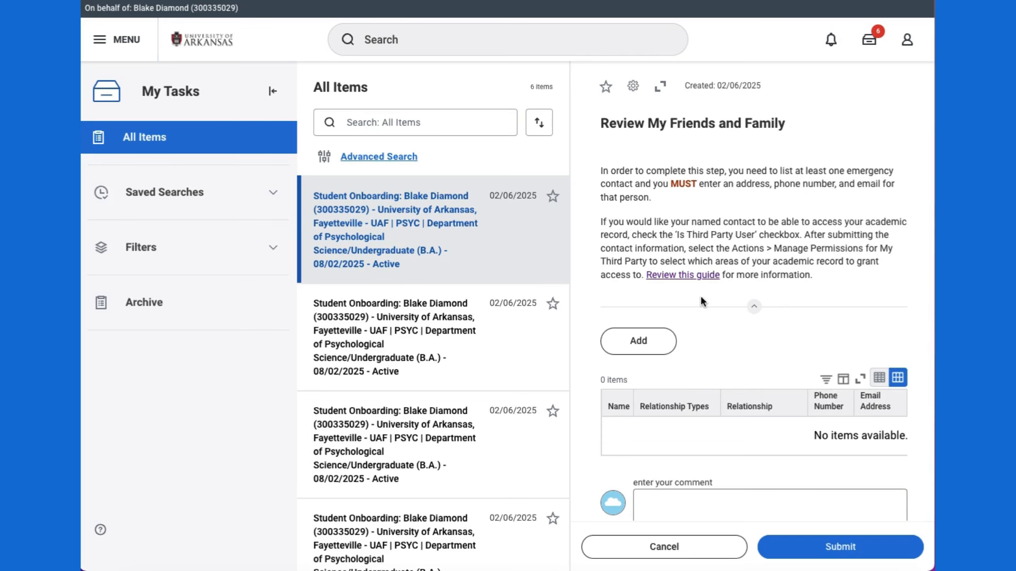
pyautogui.click(655, 346)
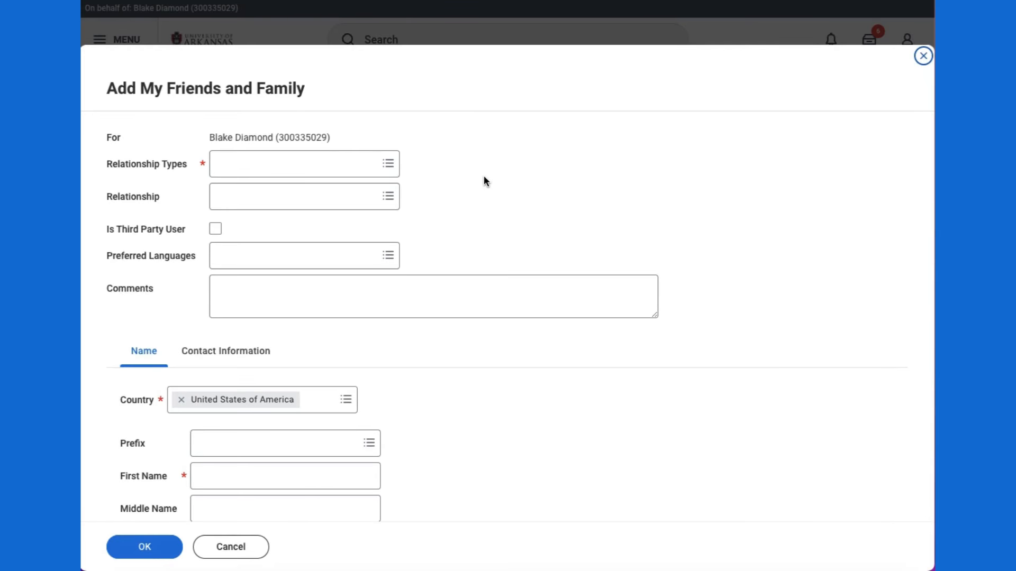
# Step: Set relationship type Emergency Contact, relationship Father, and mark the contact as a Third Party User
pyautogui.click(295, 165)
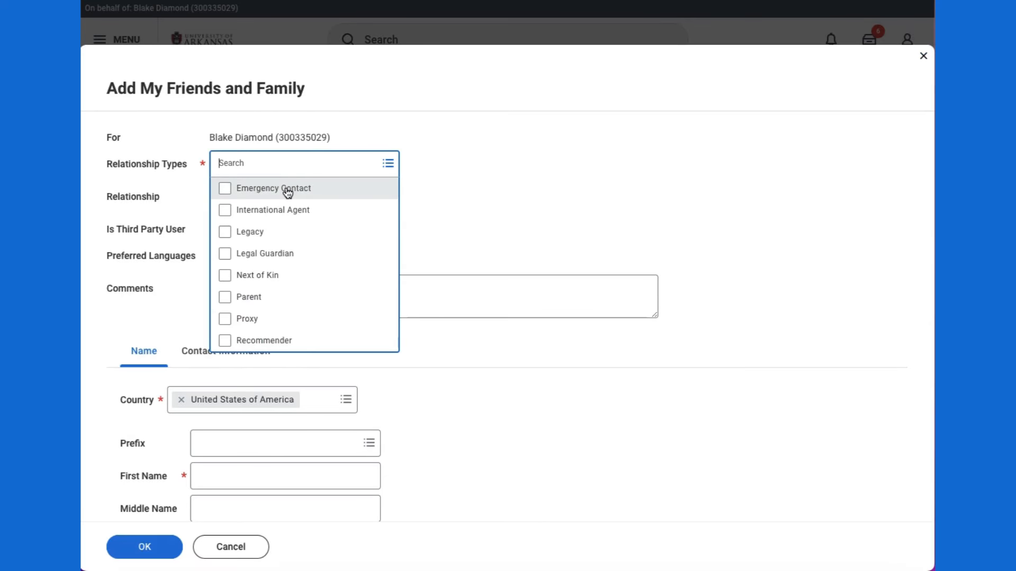
pyautogui.click(288, 192)
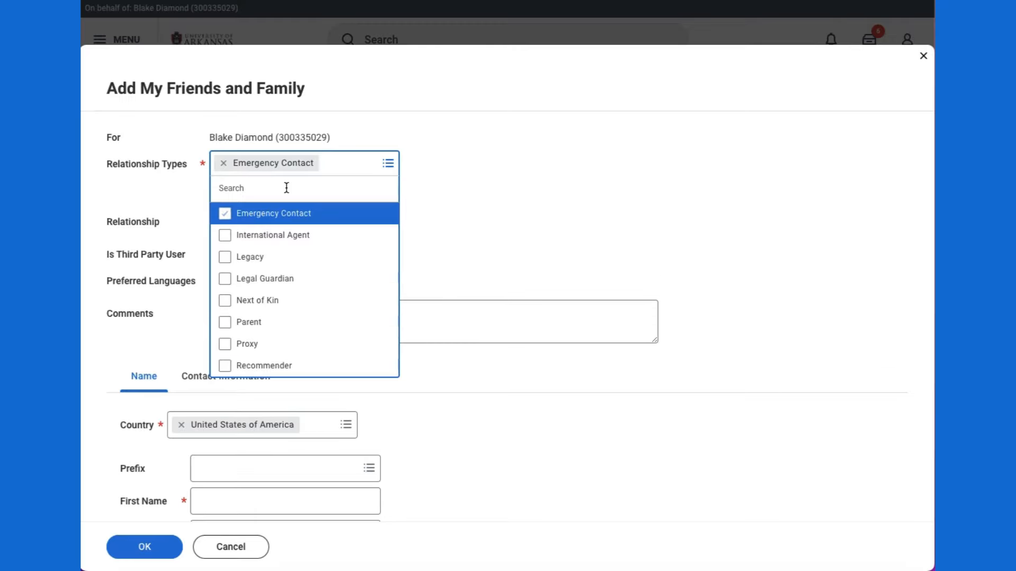
pyautogui.click(444, 185)
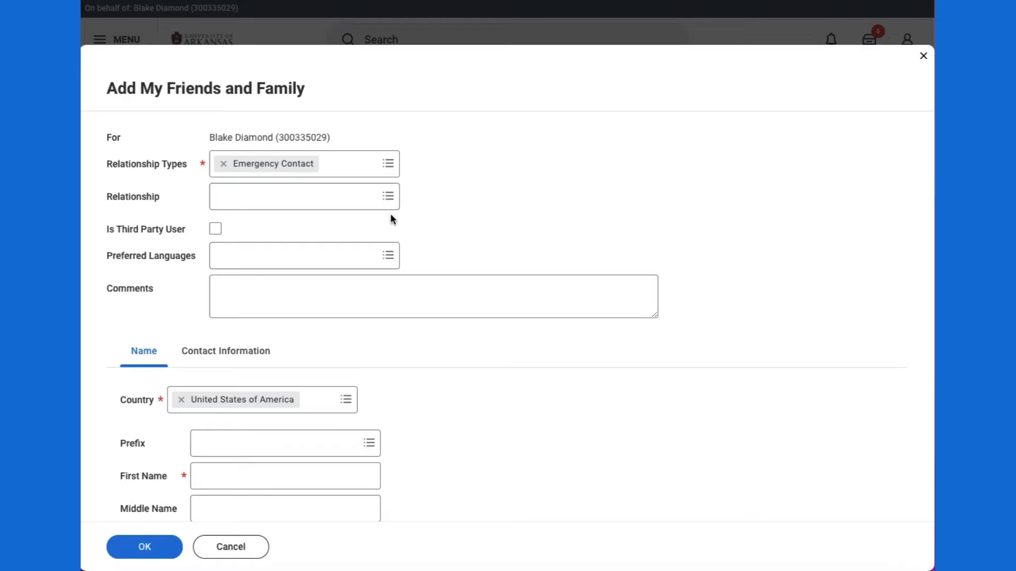
pyautogui.click(302, 206)
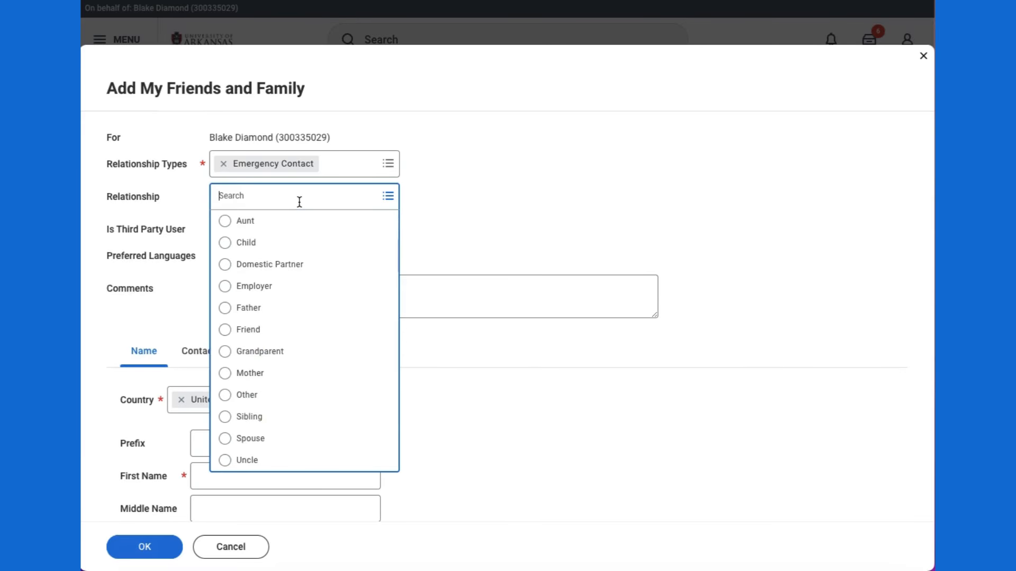
pyautogui.click(322, 314)
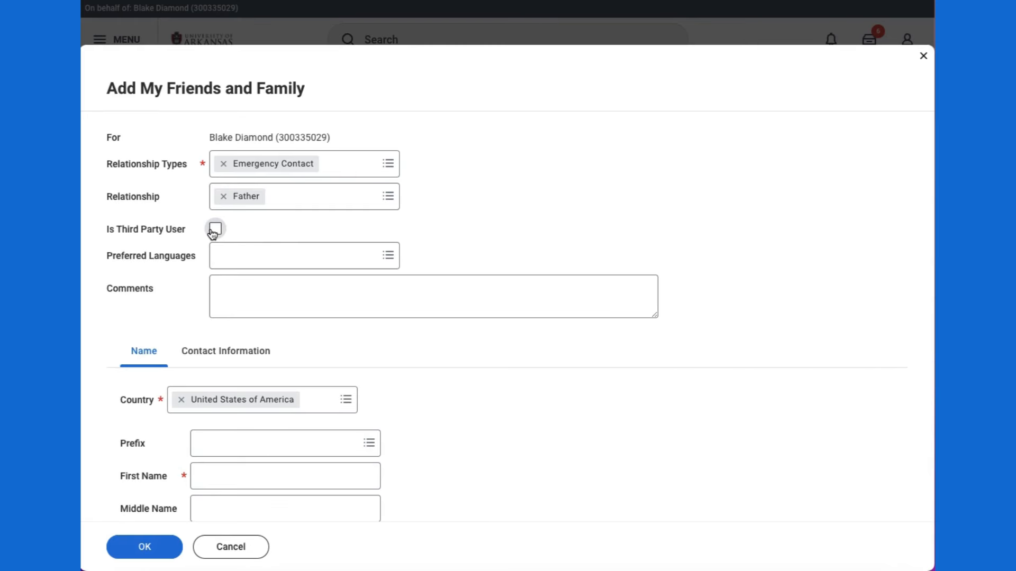
pyautogui.moveTo(214, 233)
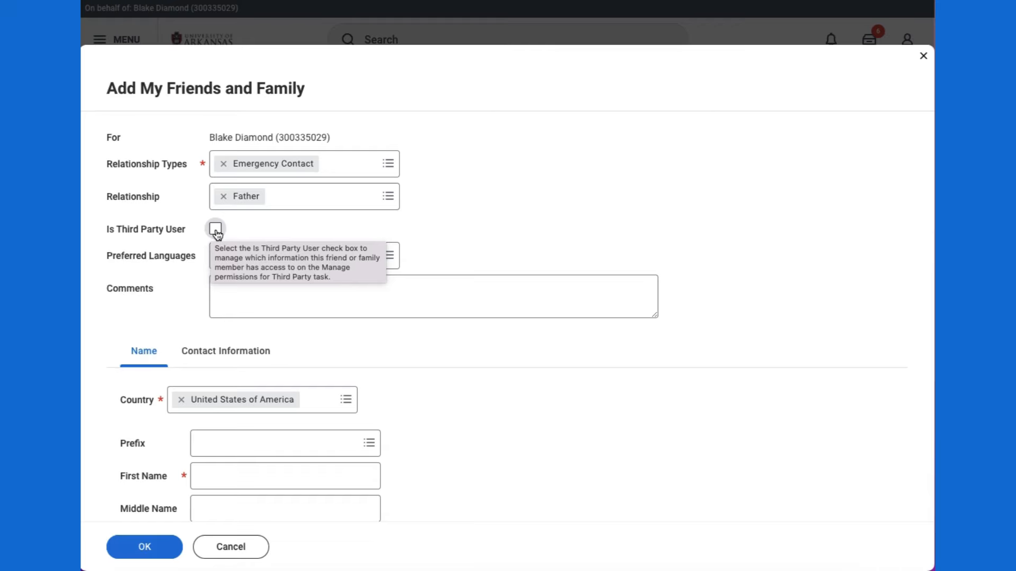
pyautogui.click(215, 230)
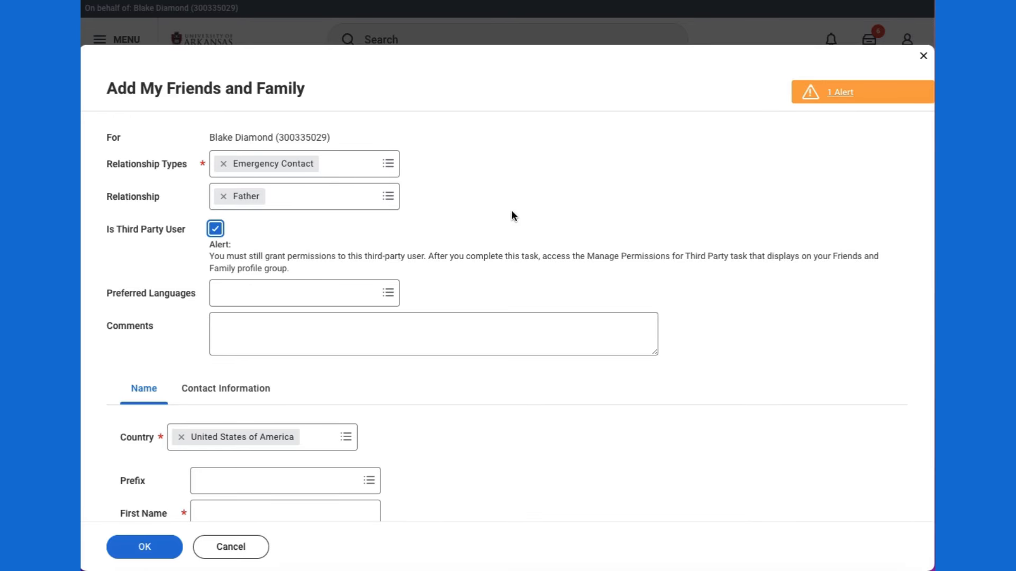
# Step: Enter the father's first and last name, then go to the Contact Information section
pyautogui.scroll(-3, 590, 230)
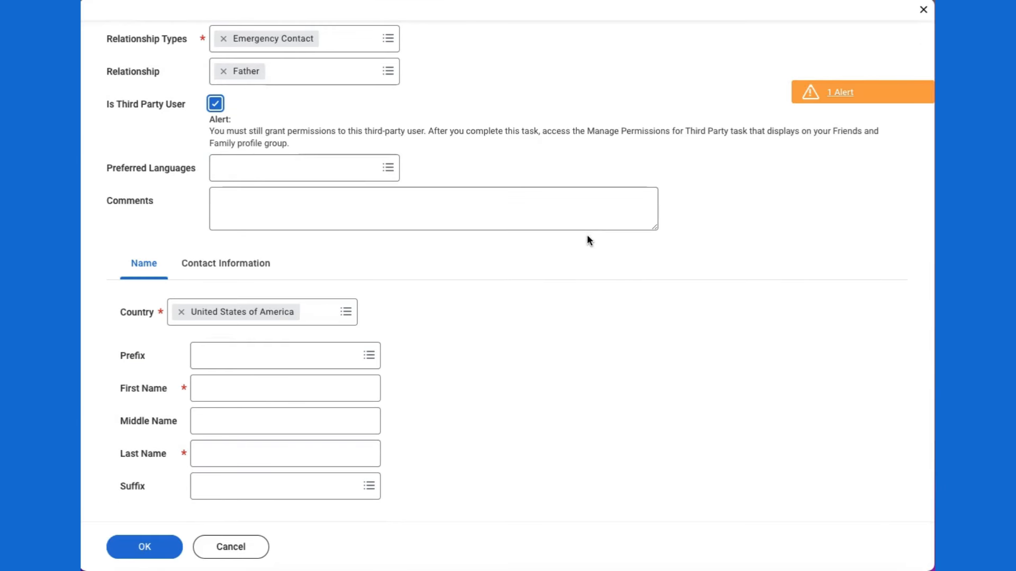
pyautogui.click(264, 389)
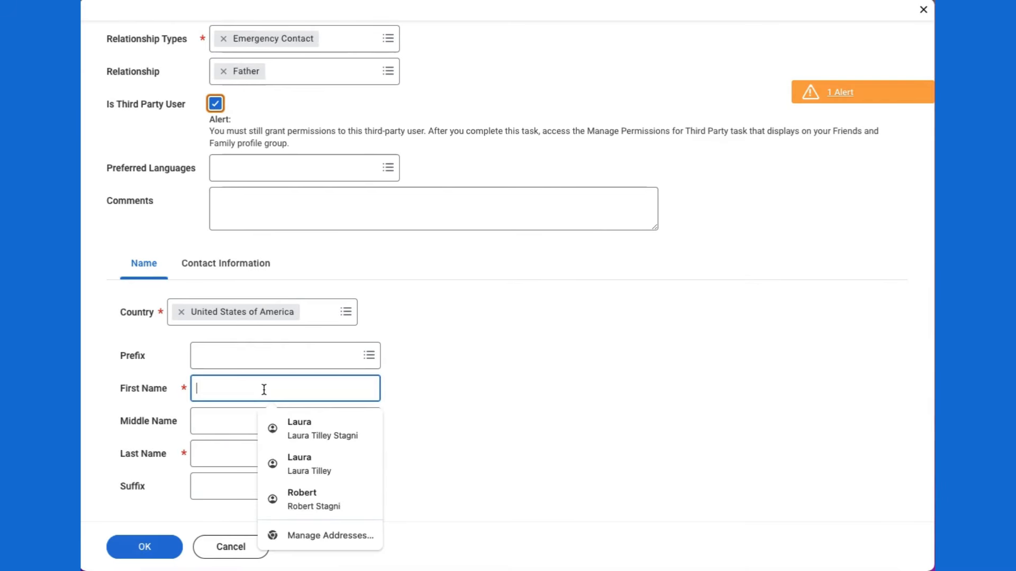
pyautogui.press('Tab')
pyautogui.press('Tab')
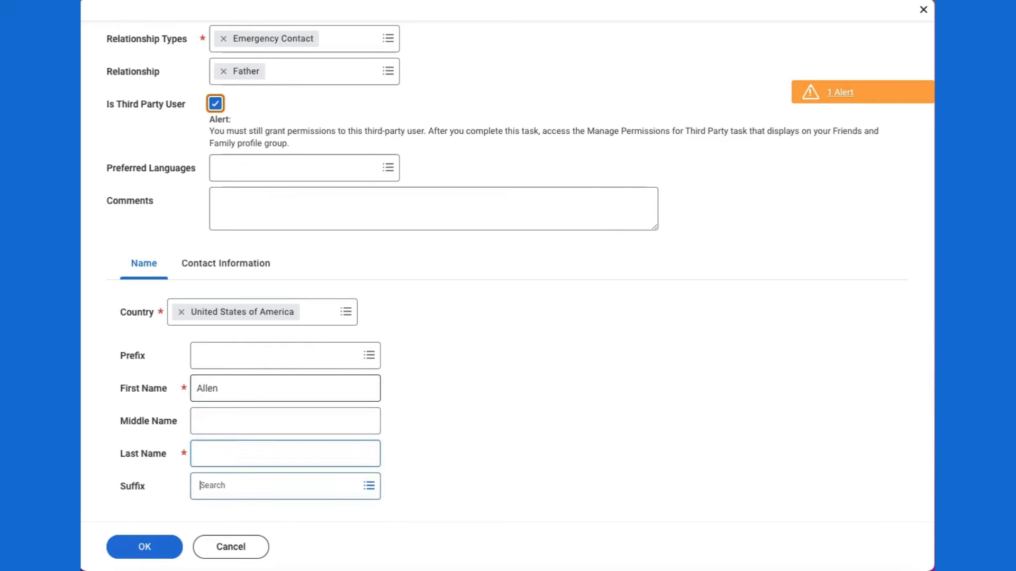
pyautogui.press('Tab')
pyautogui.click(192, 455)
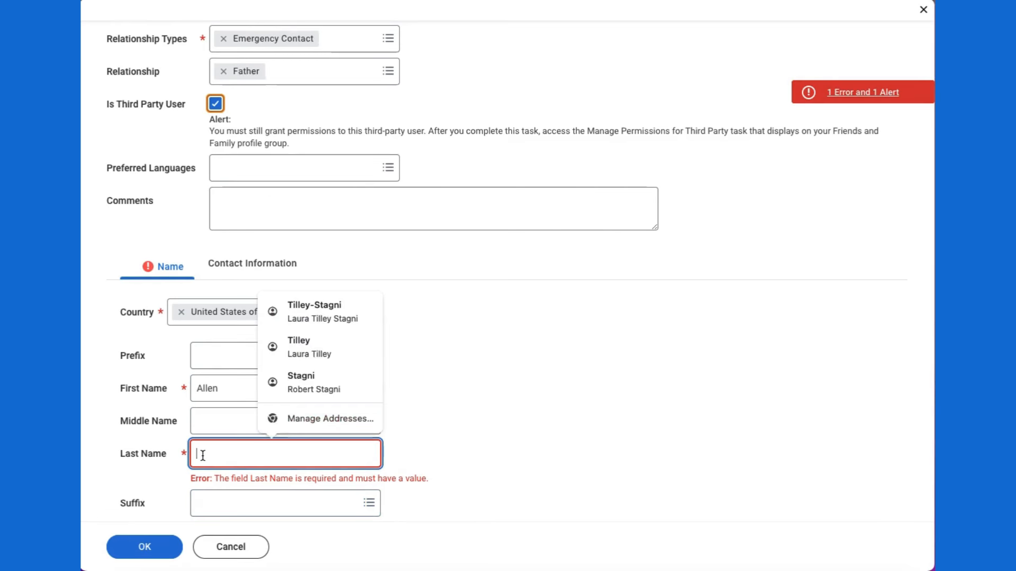
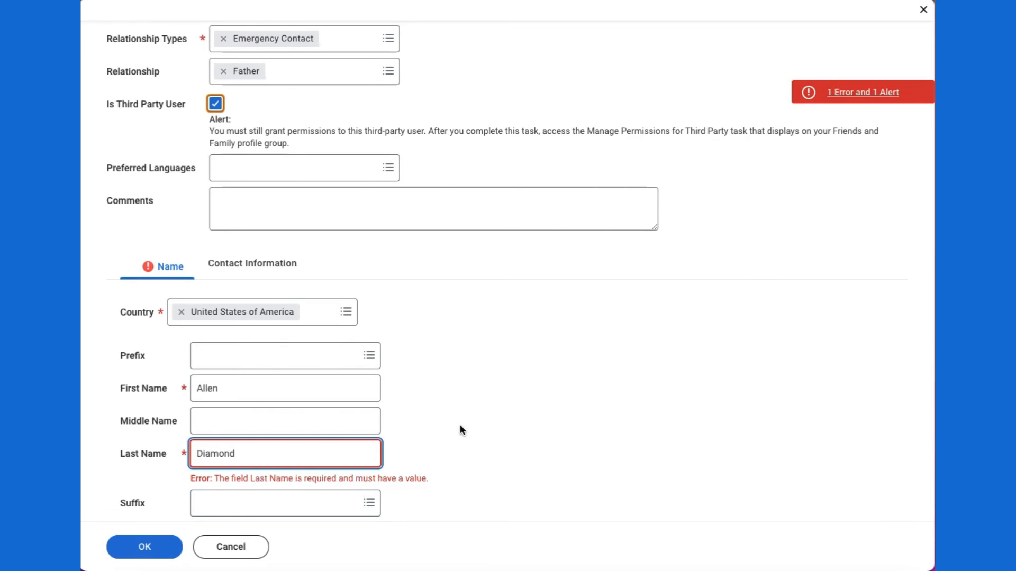
pyautogui.click(458, 424)
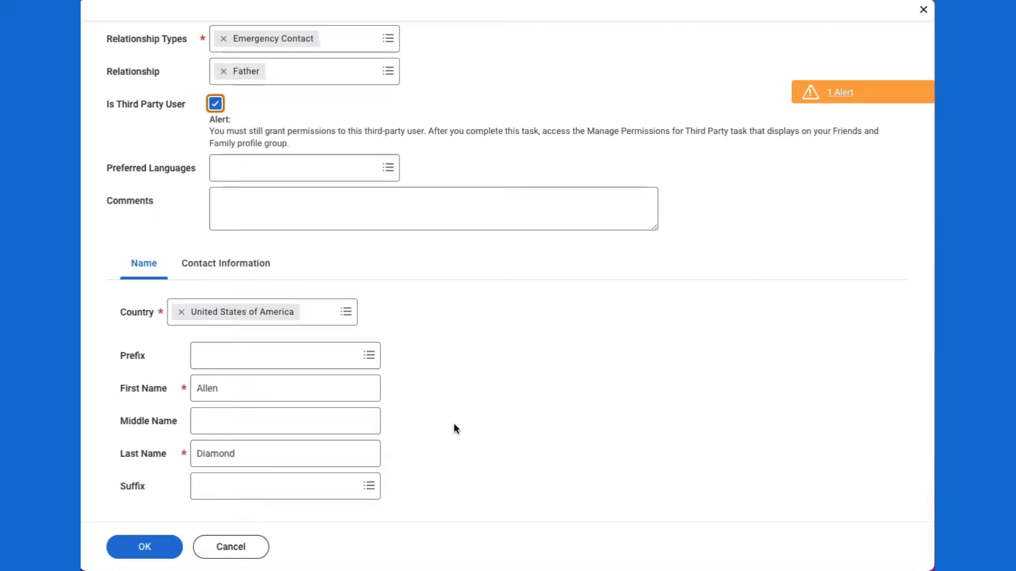
pyautogui.click(213, 274)
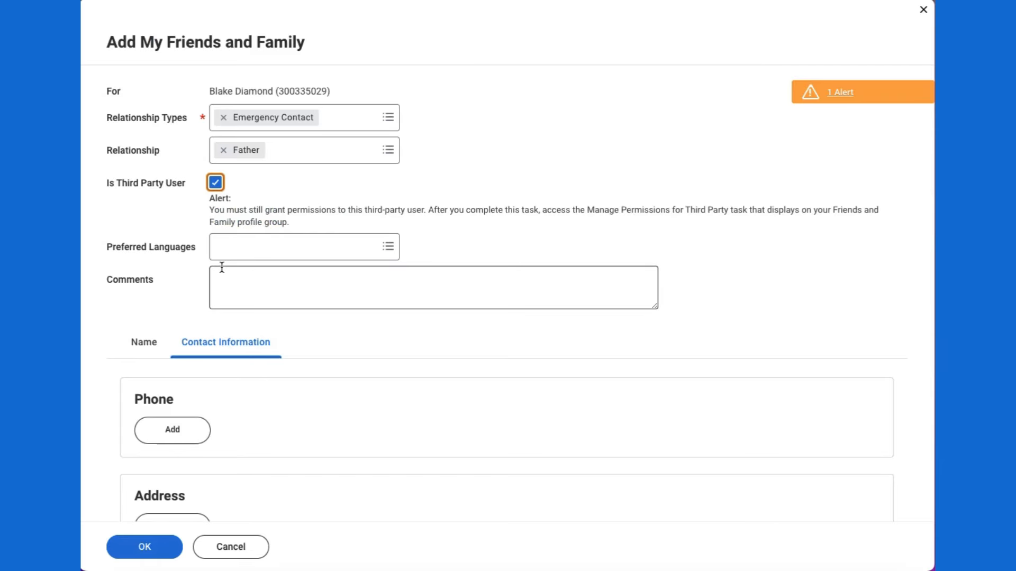
# Step: Add a phone entry with the contact's number, United States (+1) code and Mobile device
pyautogui.scroll(-3, 371, 353)
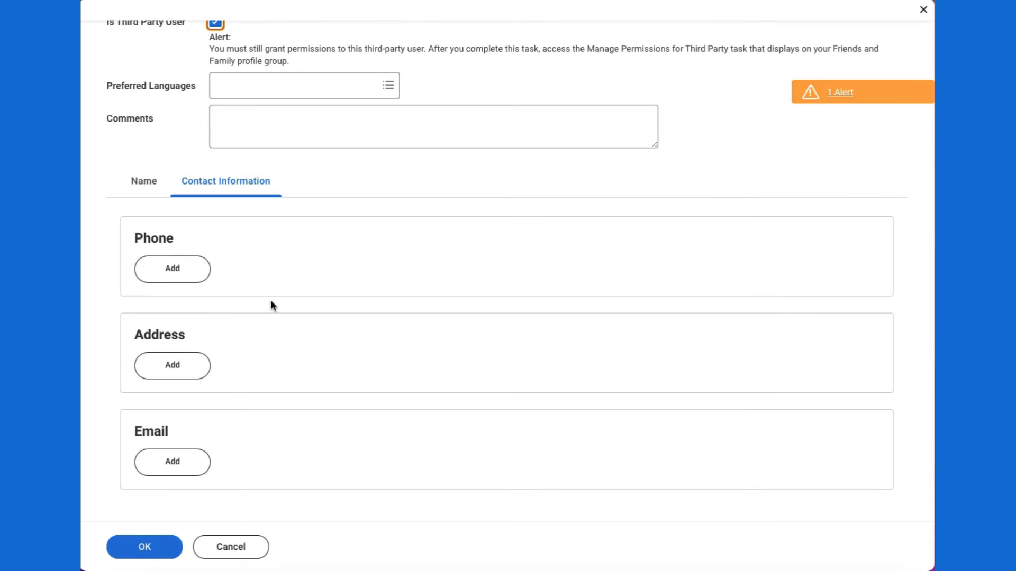
pyautogui.click(187, 274)
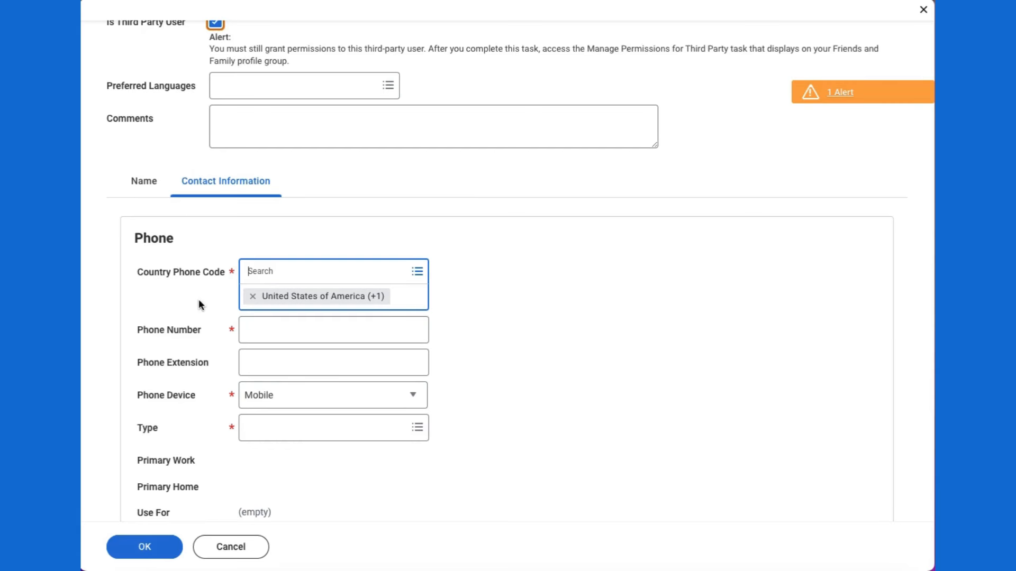
pyautogui.click(274, 329)
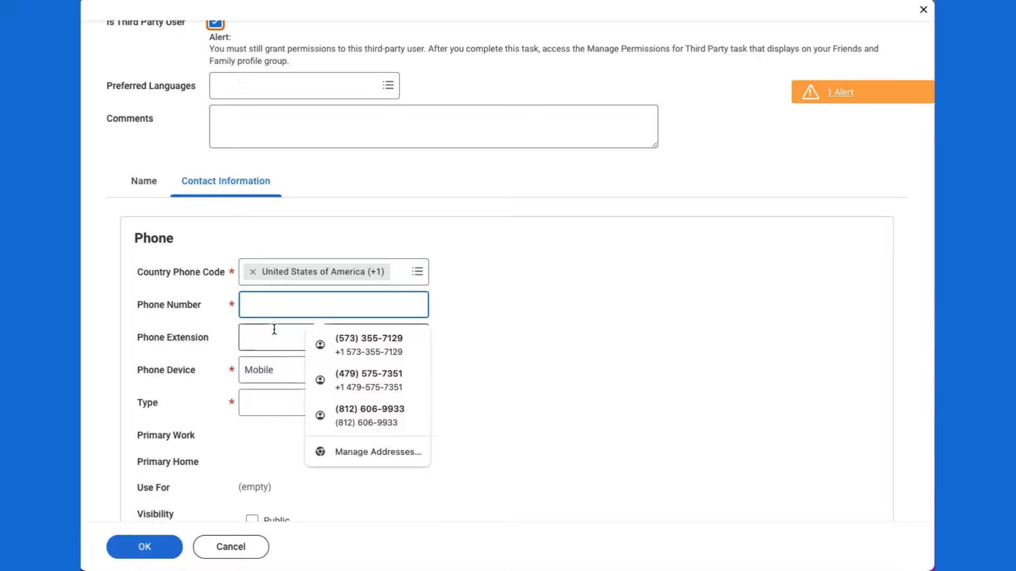
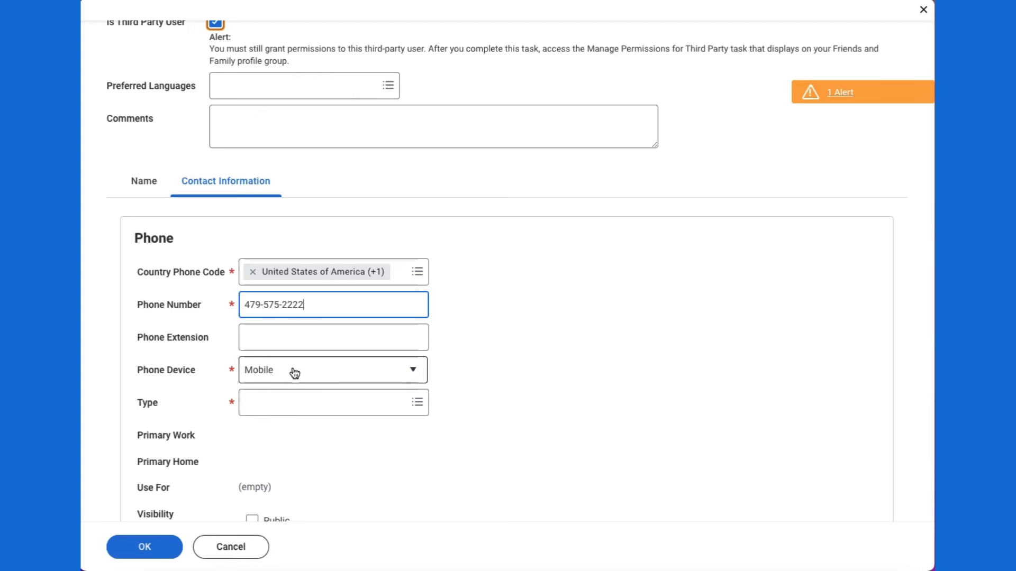
pyautogui.click(415, 373)
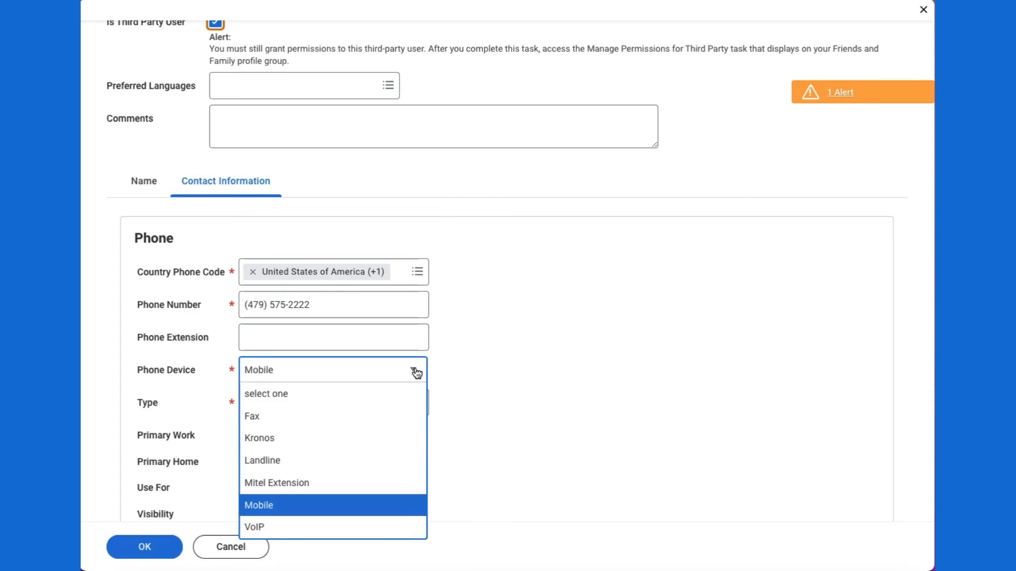
pyautogui.click(417, 373)
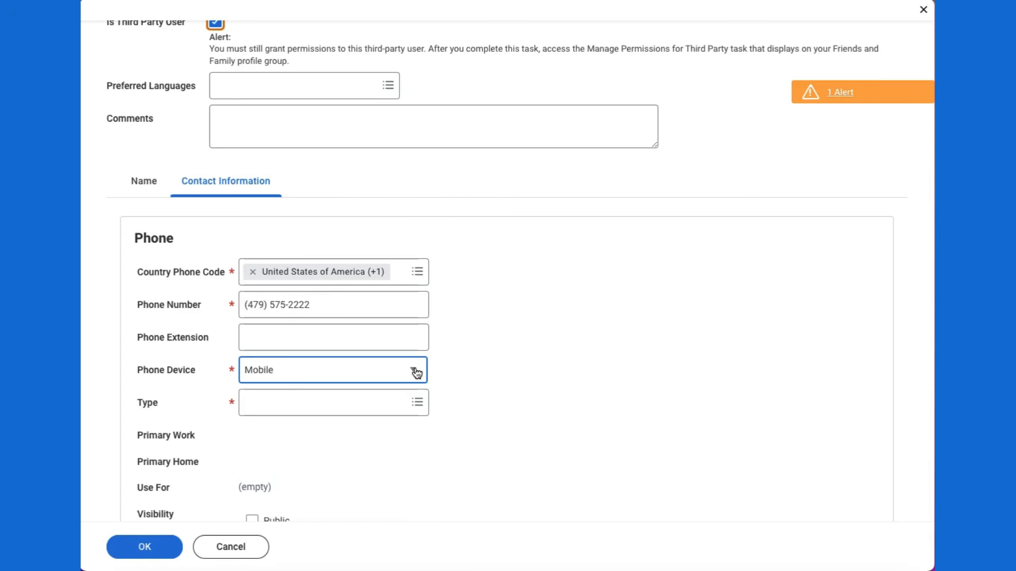
# Step: Set the phone type to Home and scroll down to the Address section
pyautogui.click(326, 405)
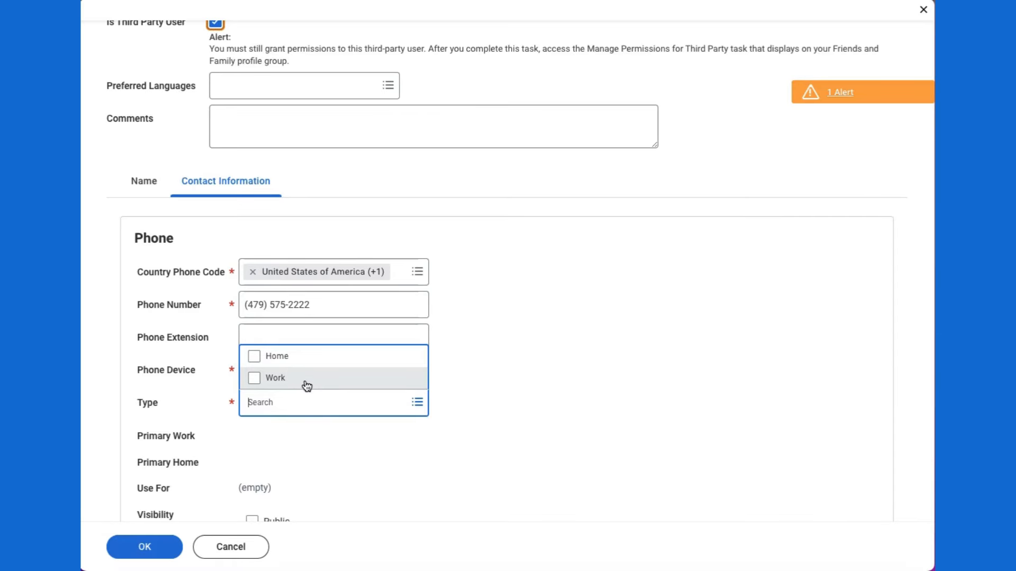
pyautogui.click(292, 358)
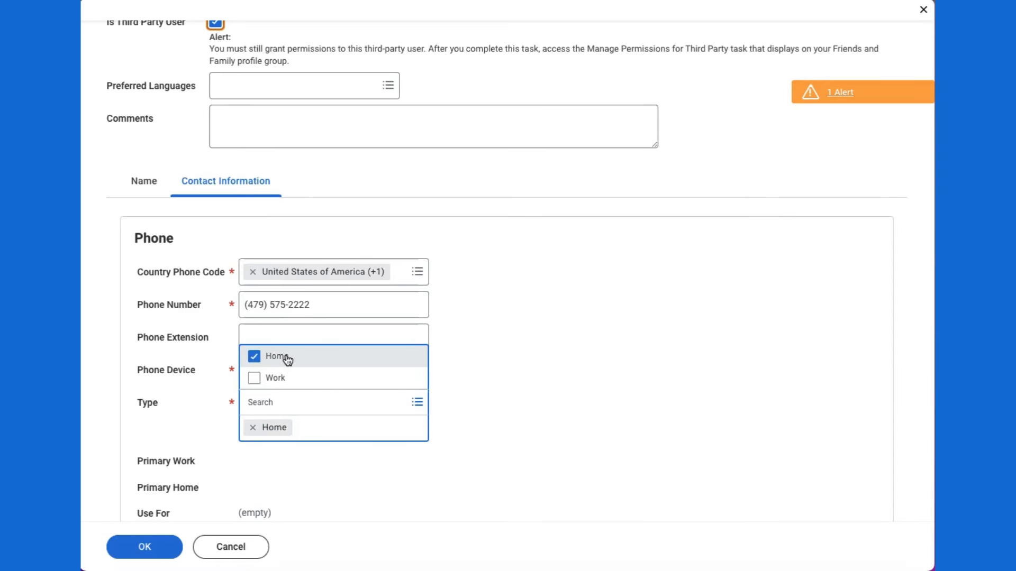
pyautogui.click(528, 378)
pyautogui.scroll(-3, 528, 378)
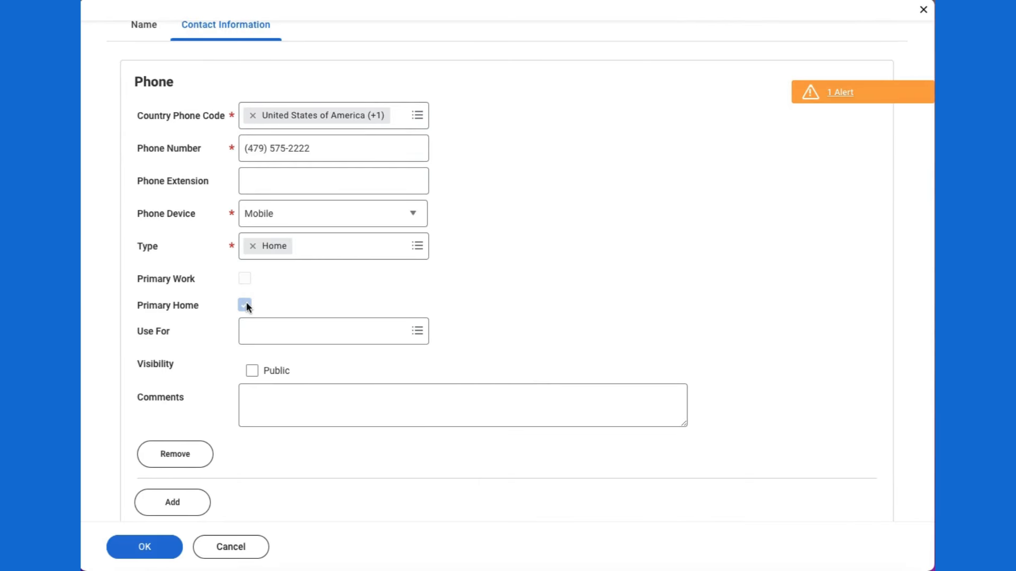
pyautogui.scroll(-2, 532, 309)
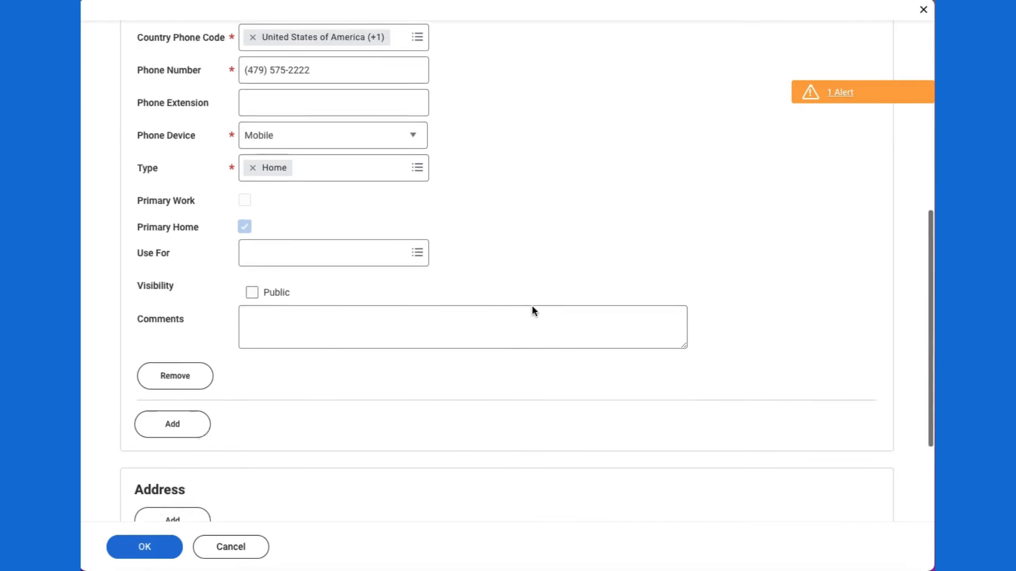
pyautogui.scroll(-1, 532, 307)
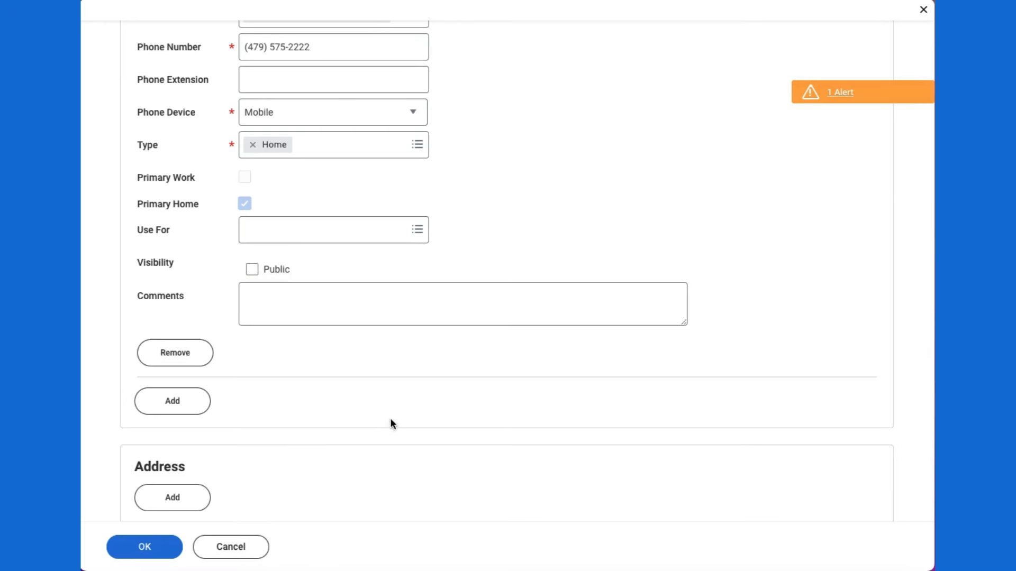
pyautogui.scroll(-5, 534, 444)
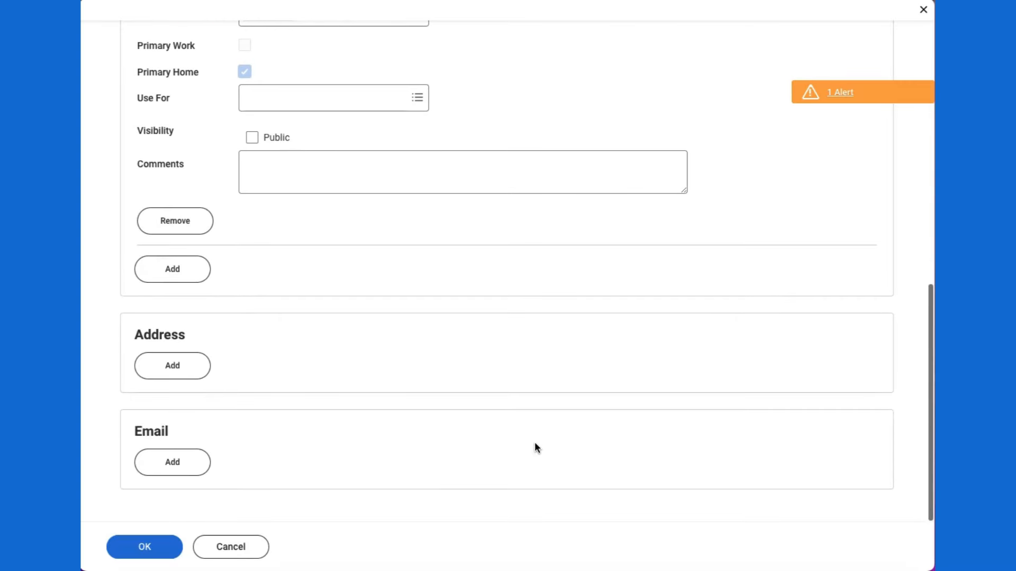
# Step: Add a new address and enter the contact's street address line and city
pyautogui.click(173, 367)
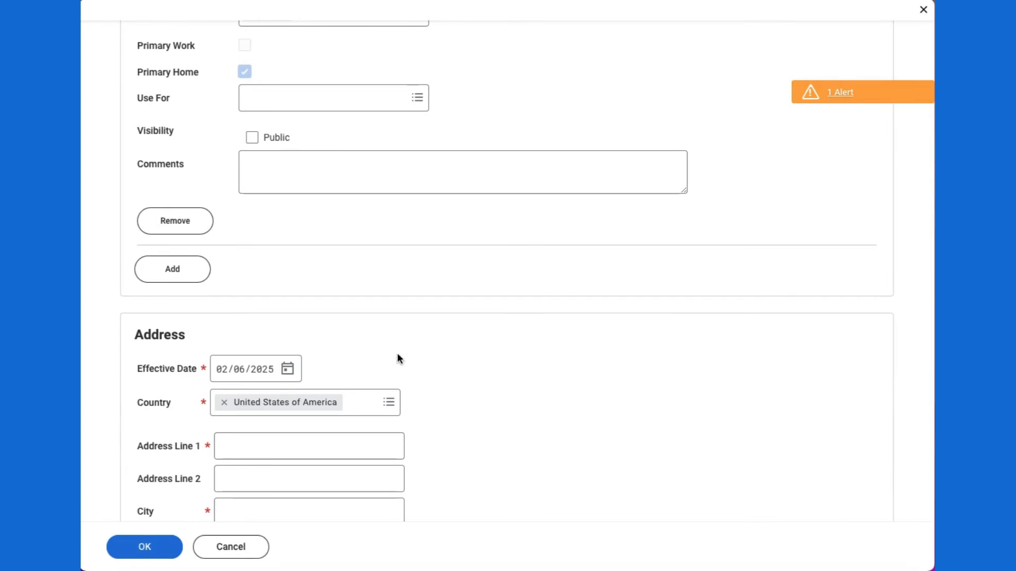
pyautogui.scroll(-3, 451, 353)
pyautogui.scroll(-1, 451, 353)
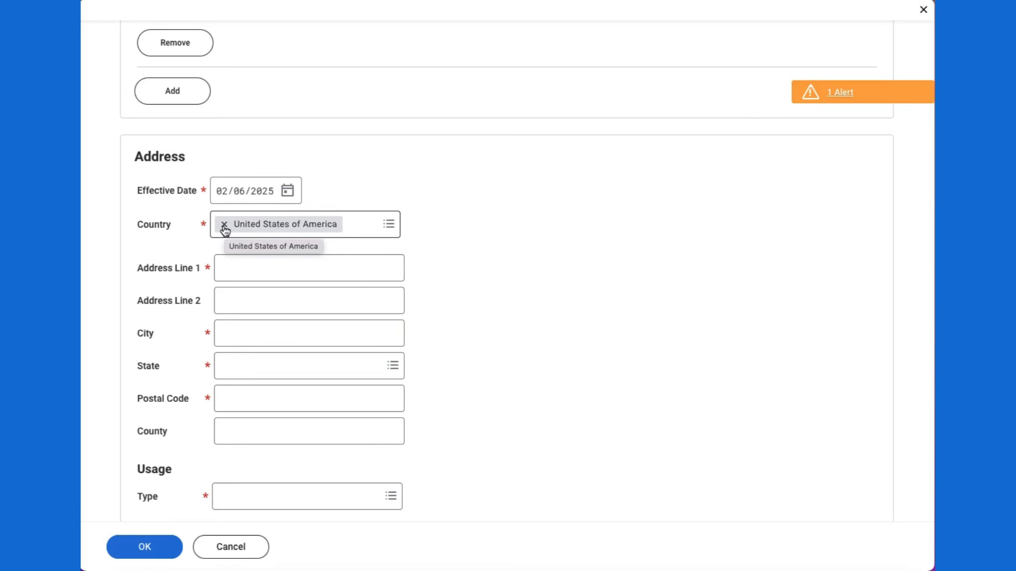
pyautogui.click(243, 271)
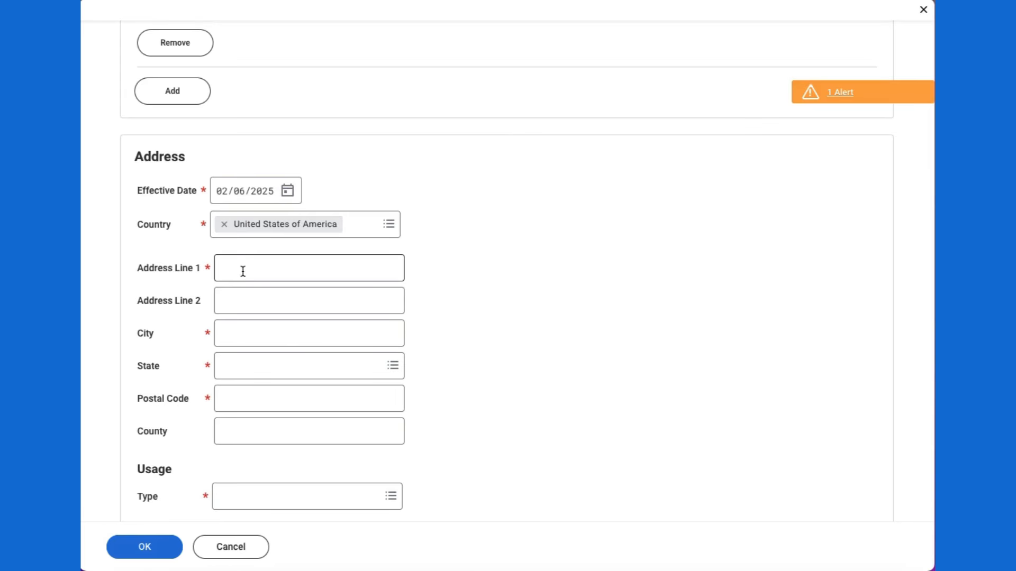
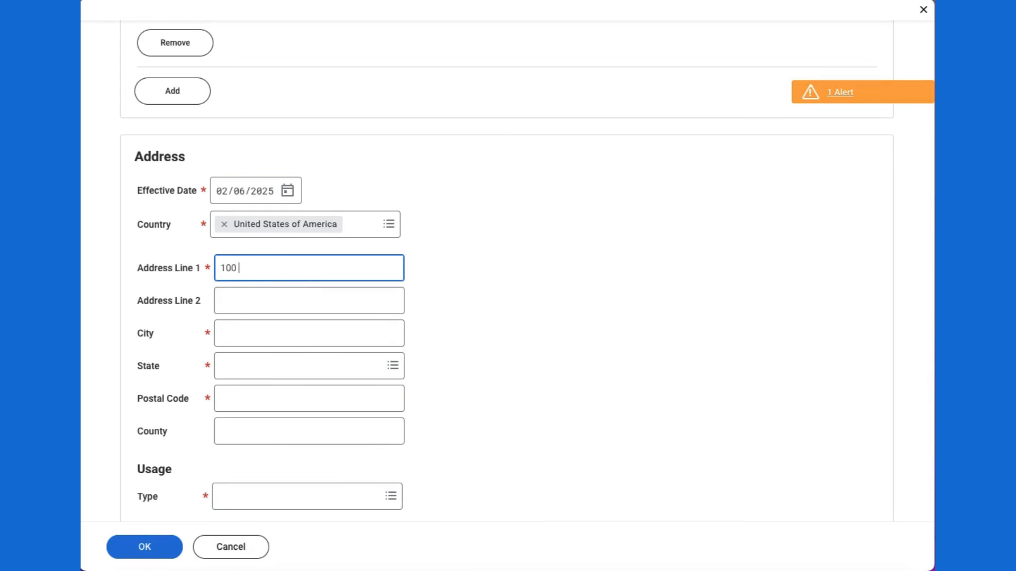
pyautogui.click(246, 332)
pyautogui.write('Fayet')
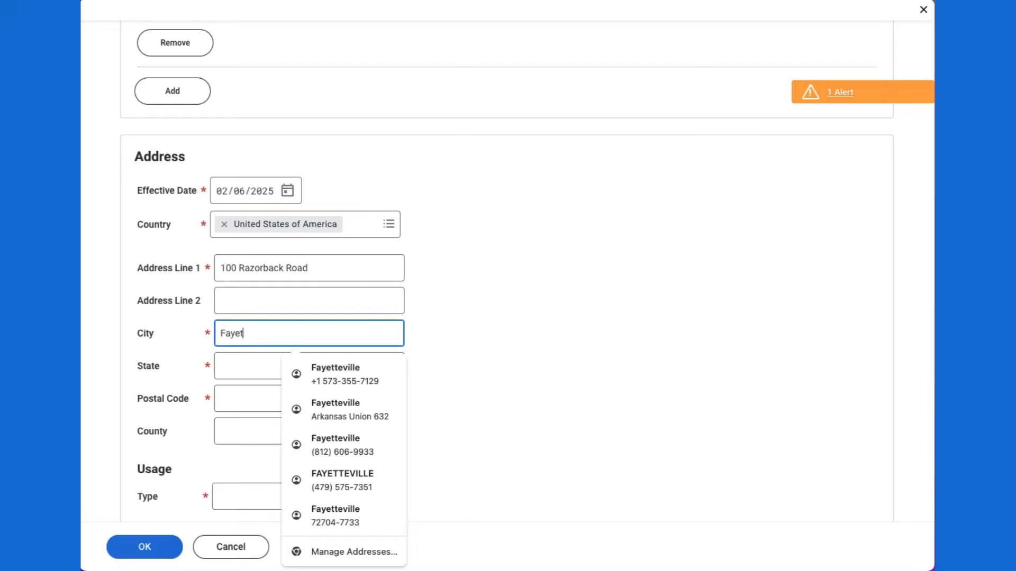
pyautogui.write('teville')
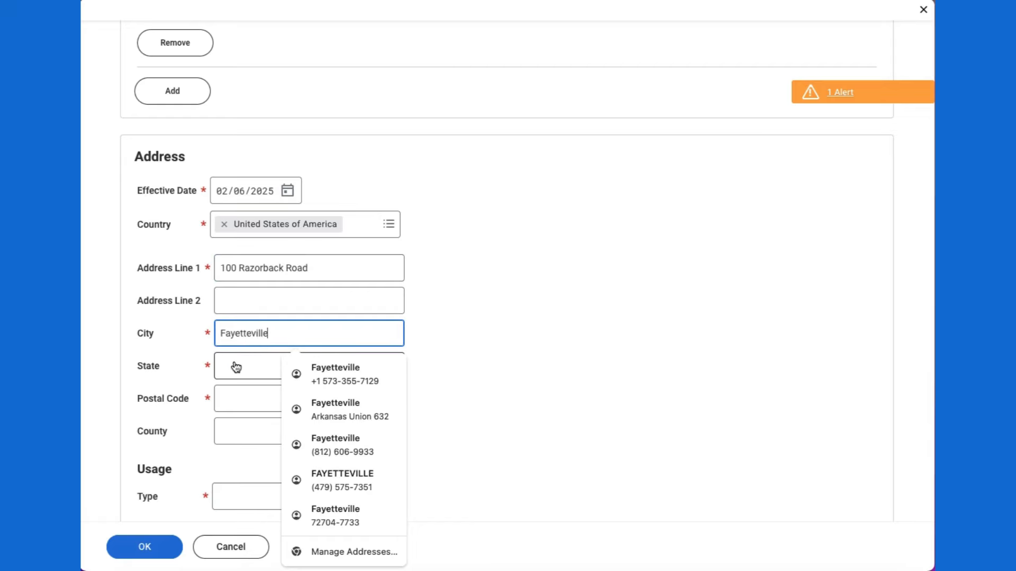
# Step: Set the state to Arkansas, fill in the postal code, and mark the address usage as Home
pyautogui.click(236, 367)
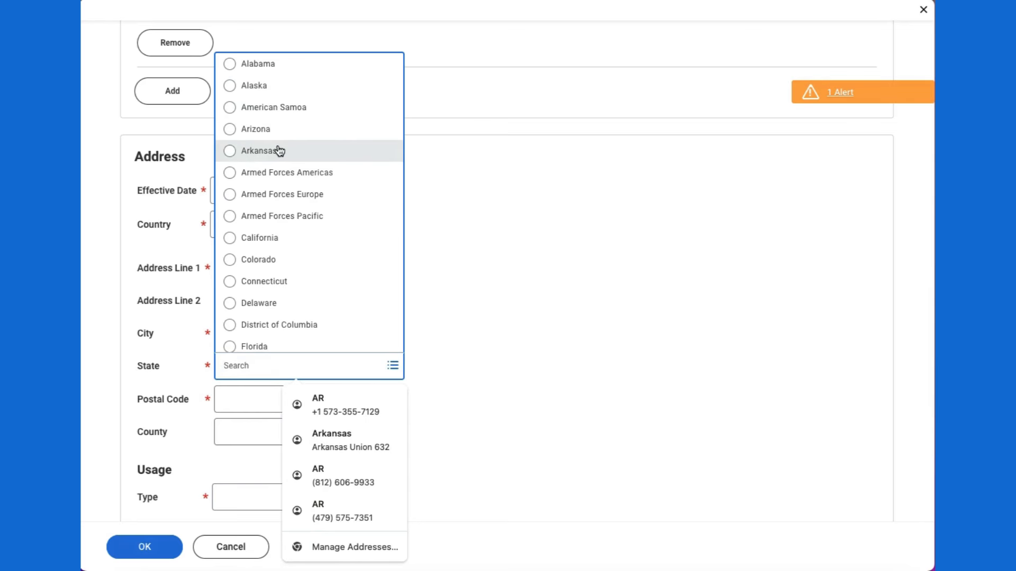
pyautogui.click(279, 151)
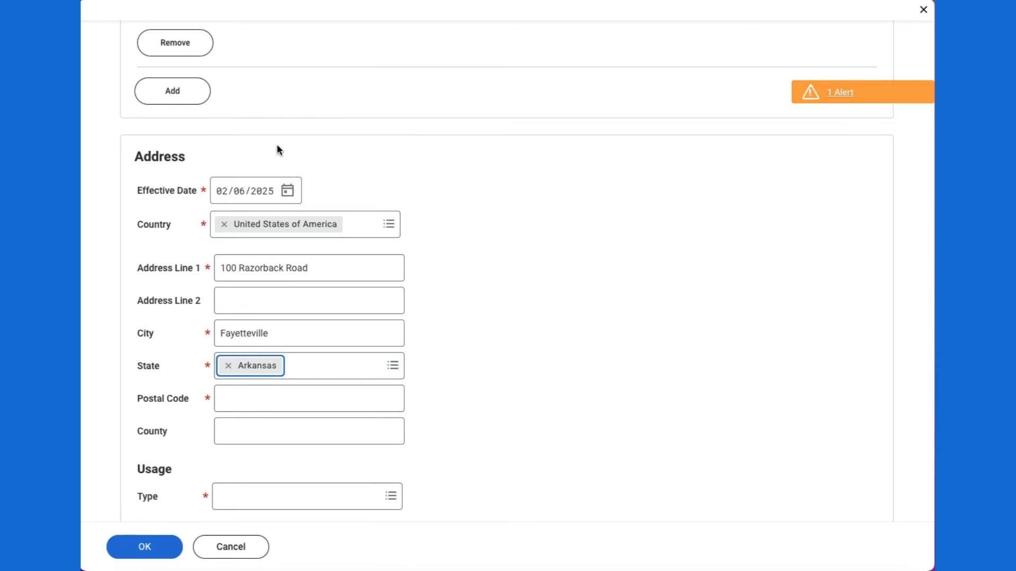
pyautogui.click(244, 403)
pyautogui.write('7270')
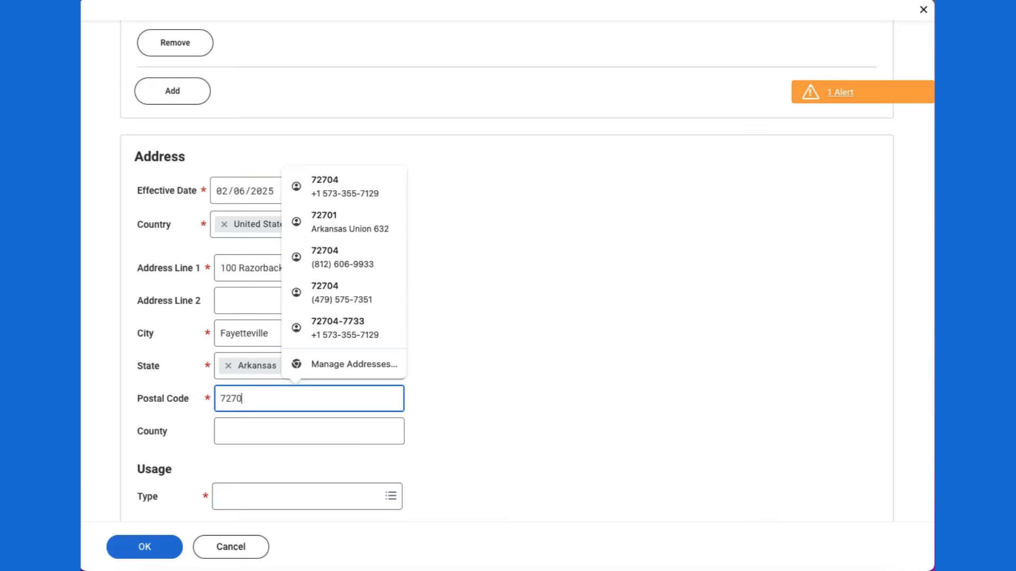
pyautogui.write('1')
pyautogui.click(493, 386)
pyautogui.scroll(-4, 490, 386)
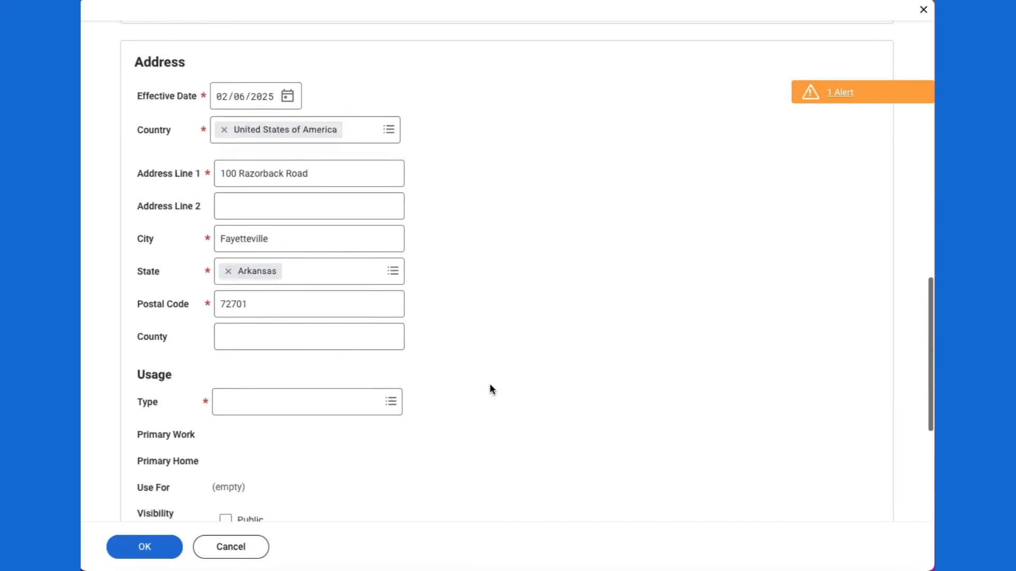
pyautogui.click(287, 314)
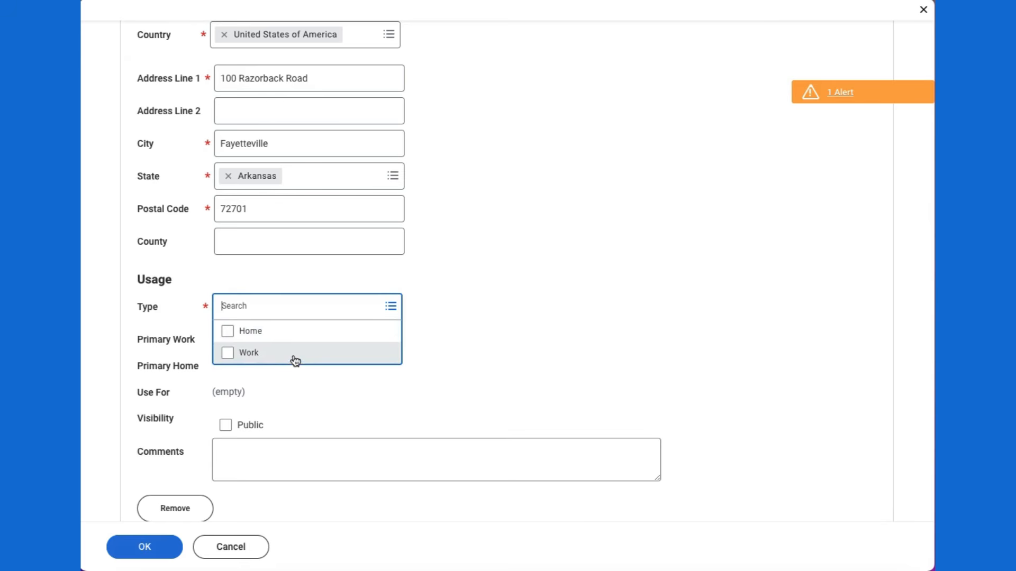
pyautogui.click(278, 336)
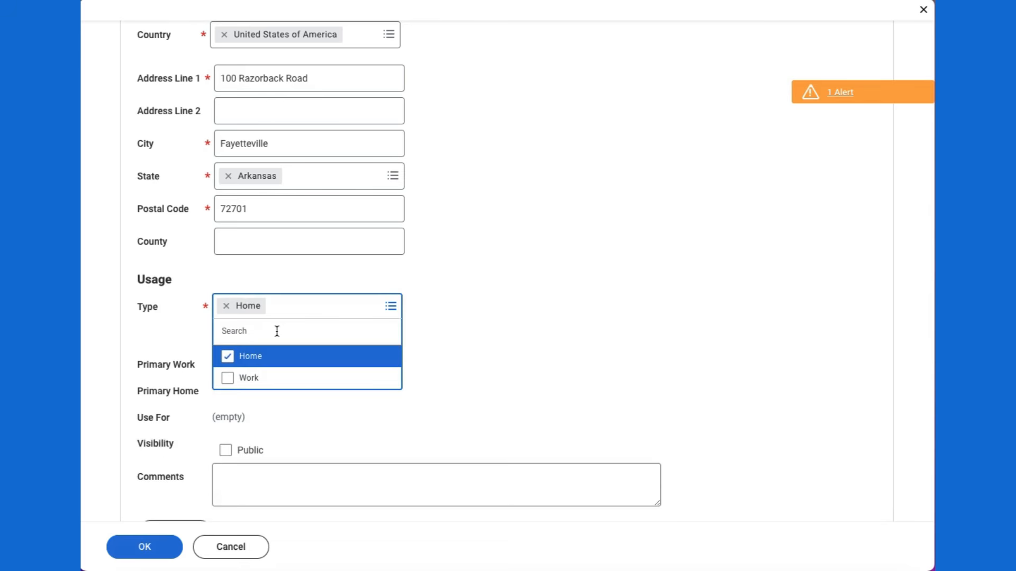
pyautogui.click(420, 328)
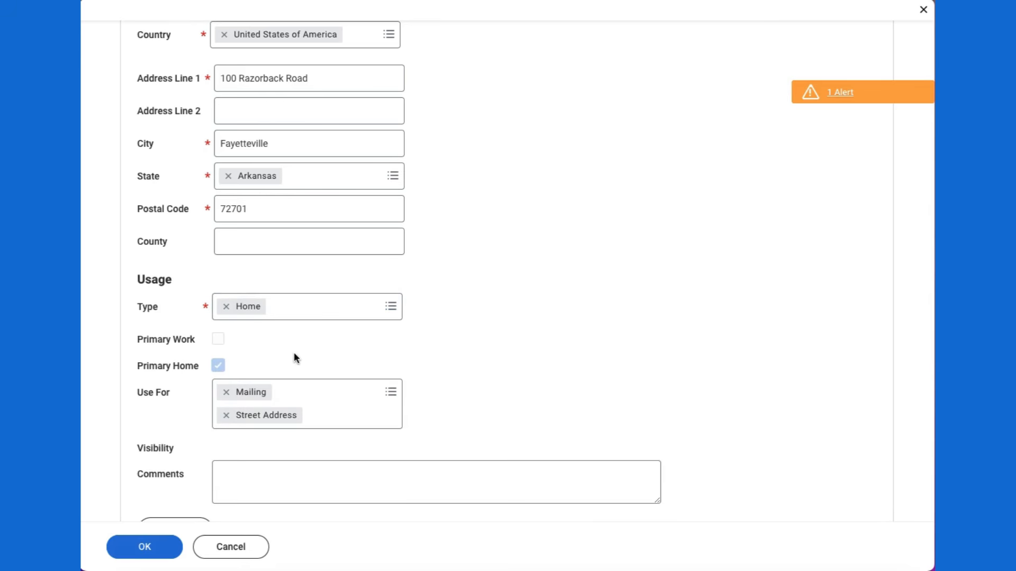
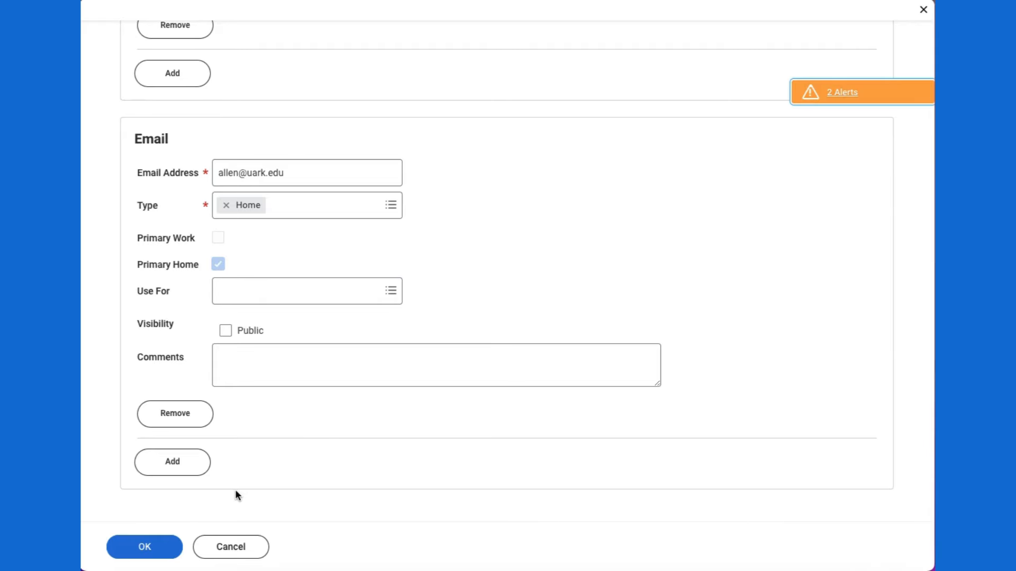
# Step: Save the father as emergency contact, check his name, phone and address details, then finish
pyautogui.click(123, 549)
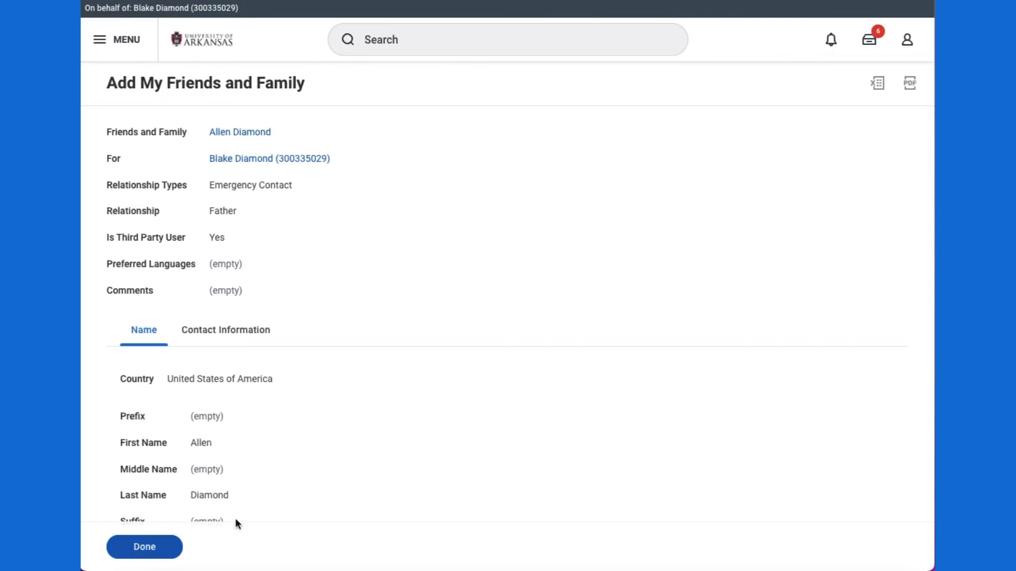
pyautogui.scroll(-1, 424, 435)
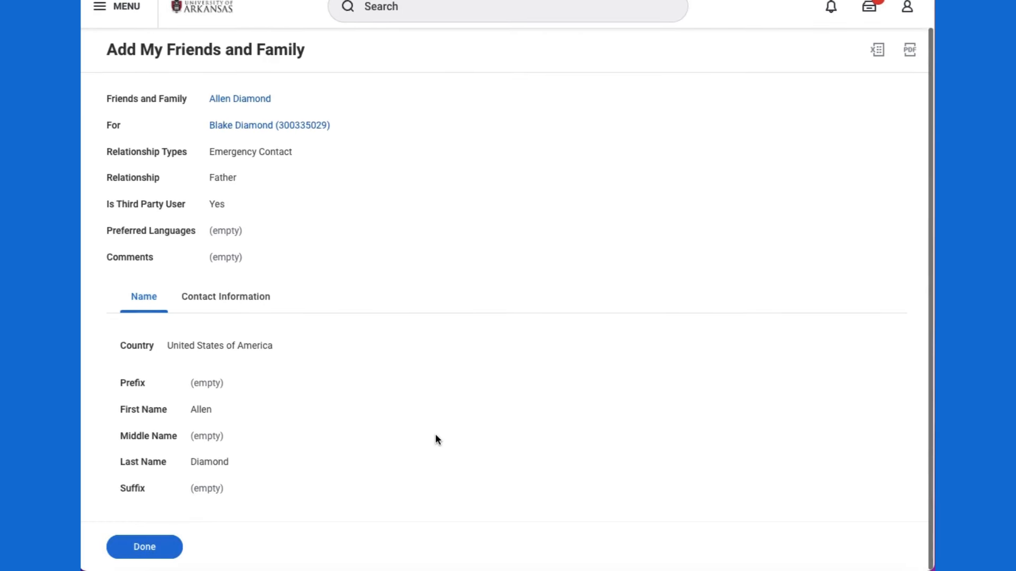
pyautogui.click(219, 307)
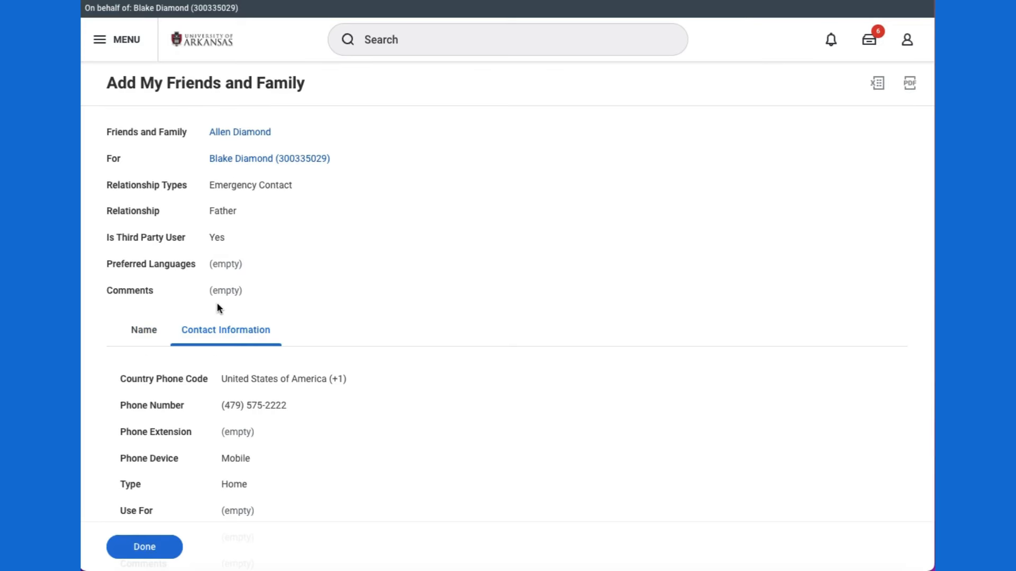
pyautogui.scroll(-3, 321, 402)
pyautogui.scroll(-6, 321, 404)
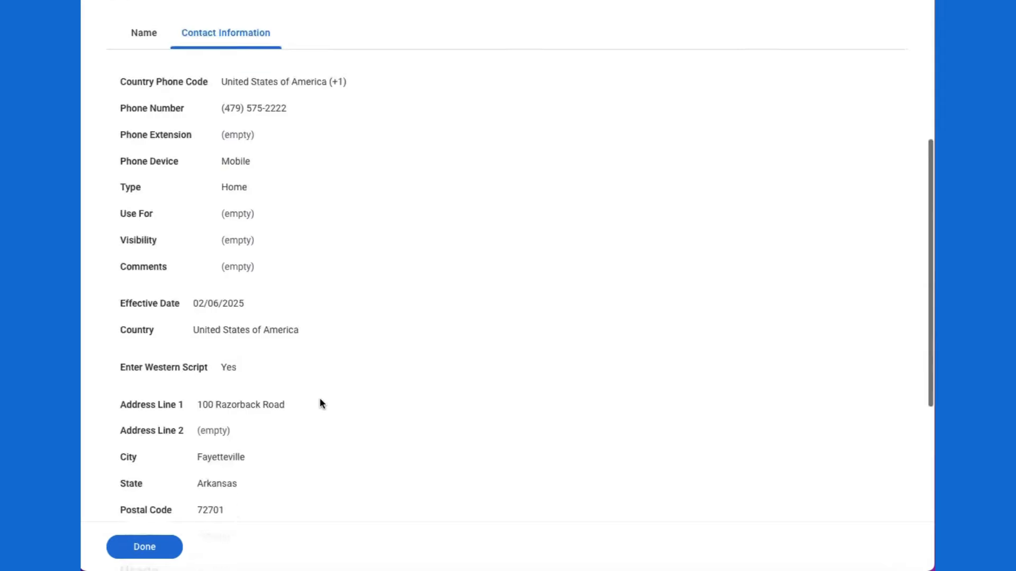
pyautogui.click(145, 547)
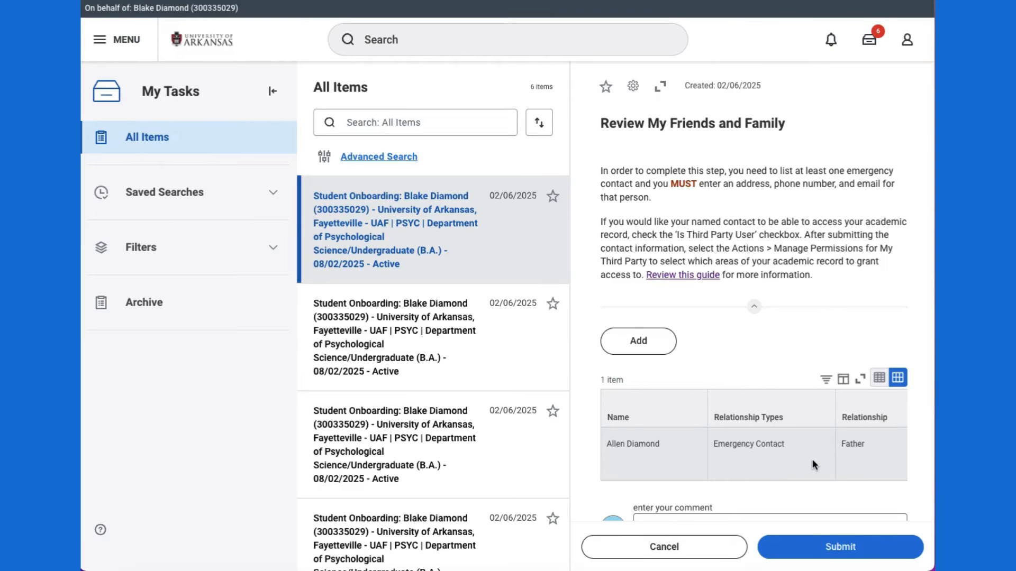
# Step: Choose Manage Permissions for My Third Party from the father contact's Actions menu
pyautogui.hscroll(5, 813, 463)
pyautogui.hscroll(5, 812, 459)
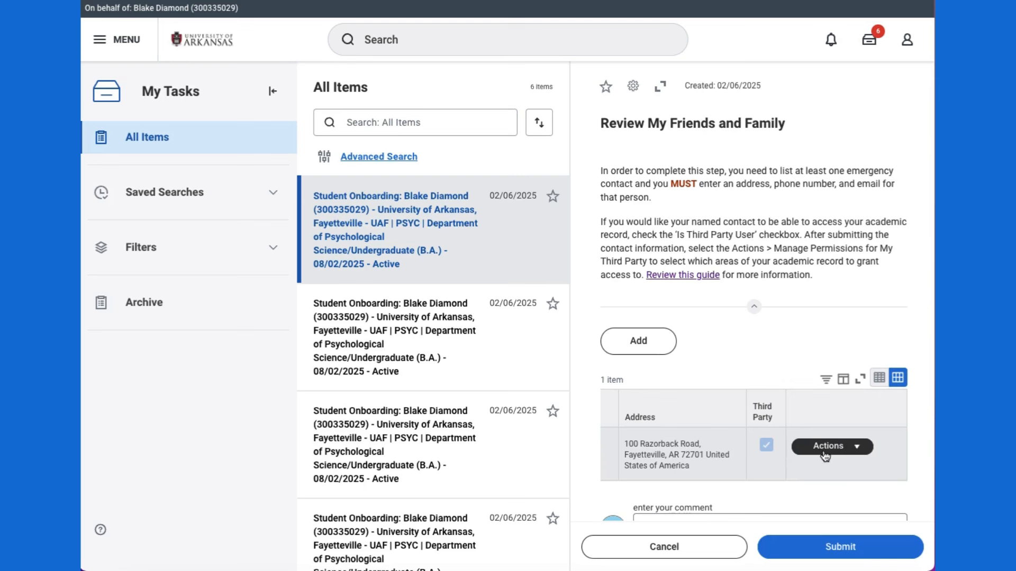
pyautogui.click(858, 449)
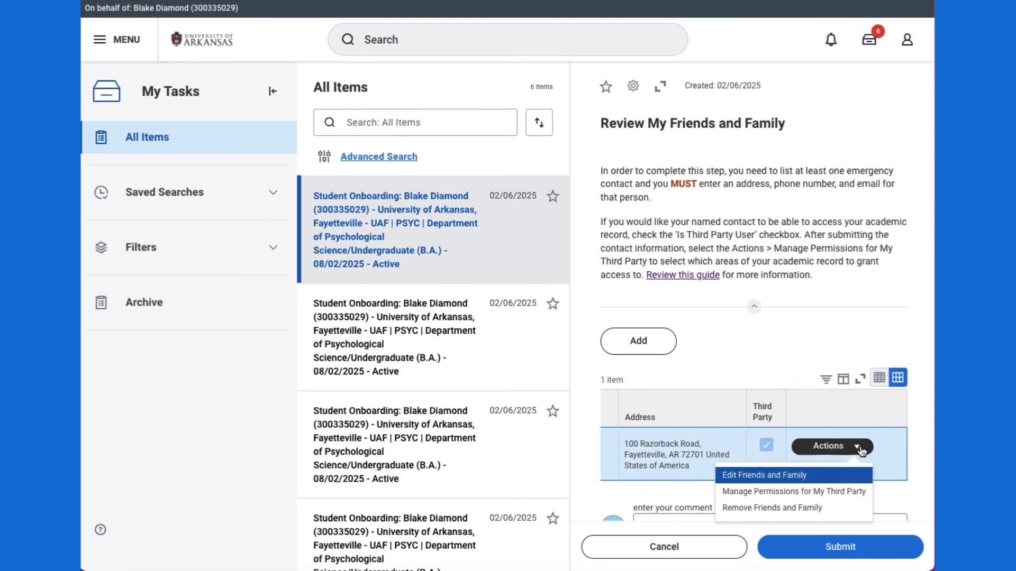
pyautogui.click(770, 493)
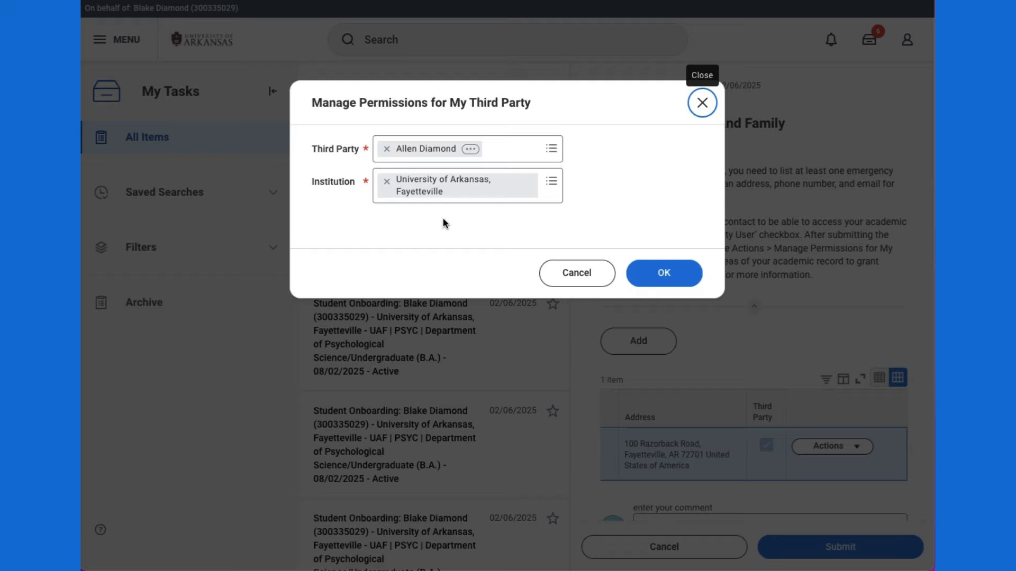
# Step: Confirm the third party, then allow Make a Payment, Financial Aid Package, Account Activity and Student Statement
pyautogui.click(659, 276)
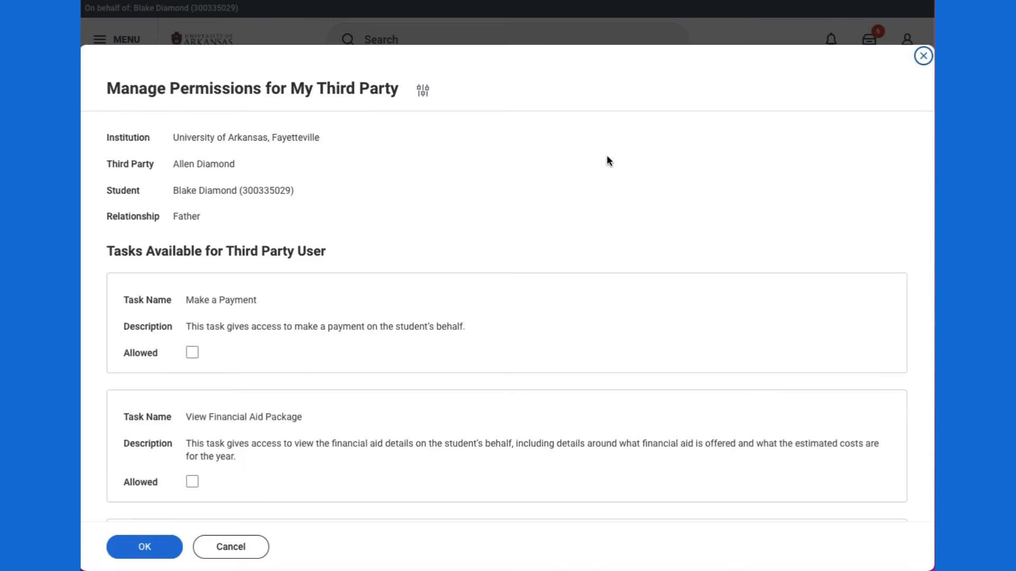
pyautogui.scroll(-2, 540, 233)
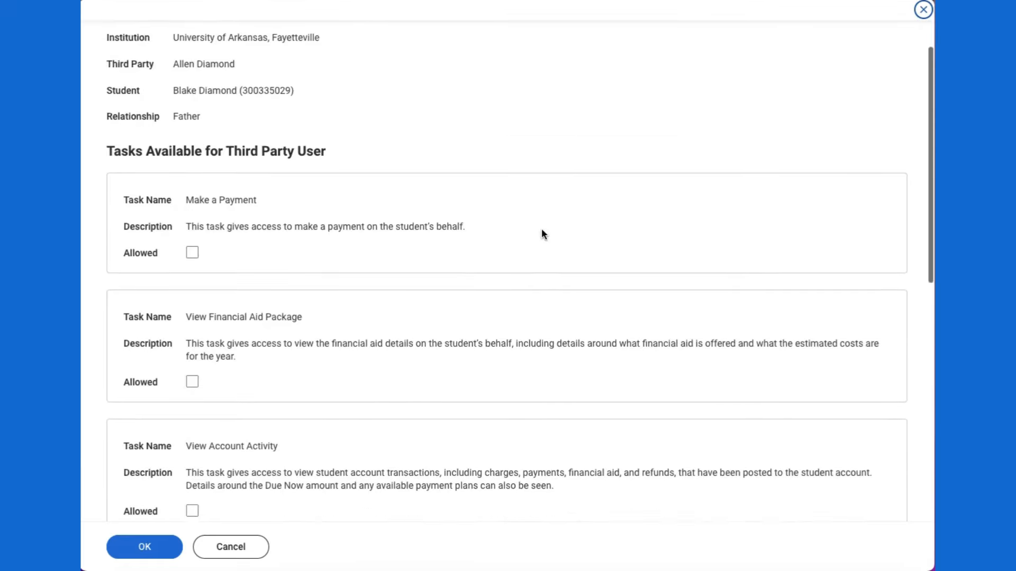
pyautogui.scroll(-1, 456, 243)
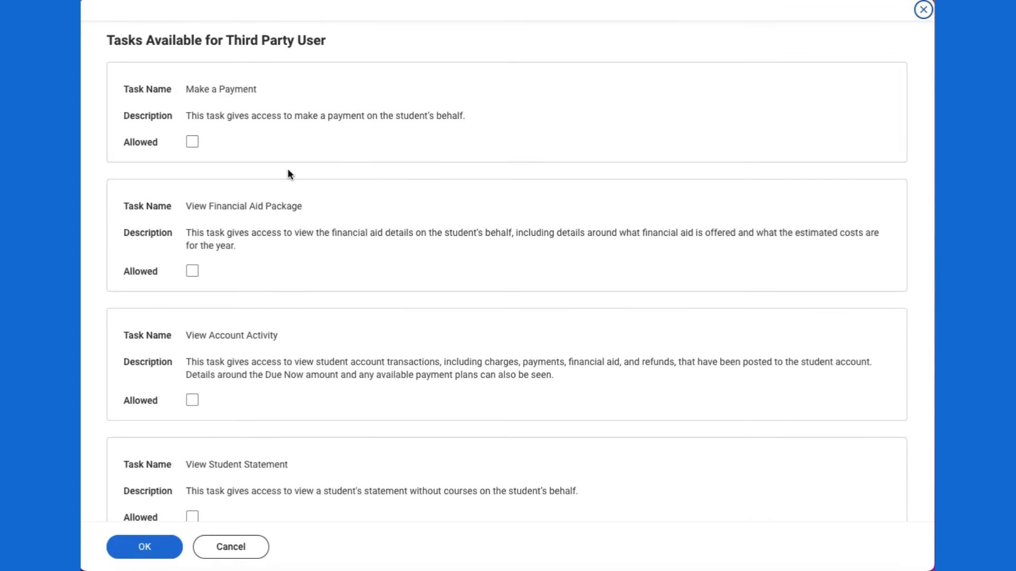
pyautogui.click(192, 143)
pyautogui.scroll(-2, 312, 195)
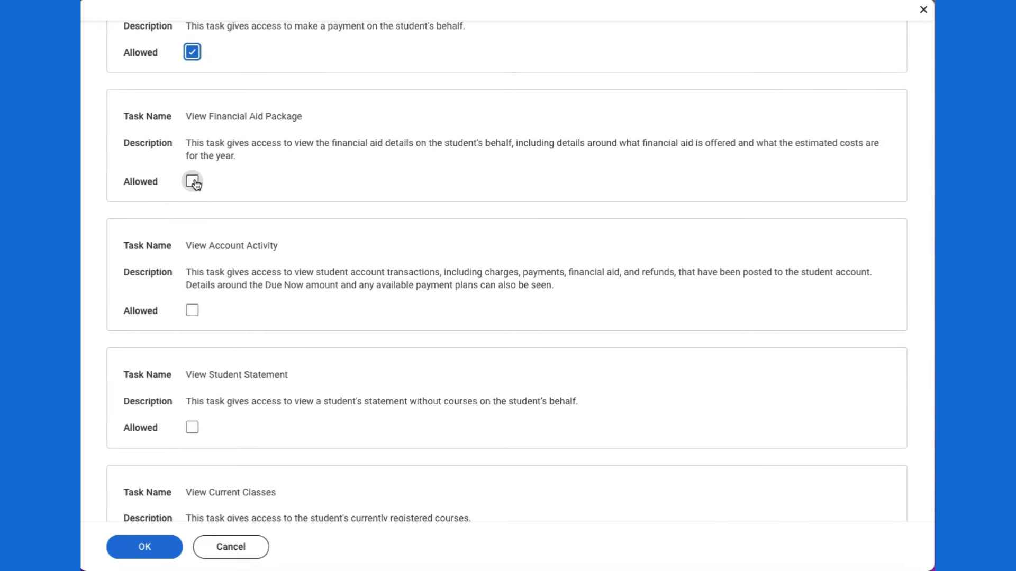
pyautogui.click(192, 182)
pyautogui.scroll(-2, 335, 244)
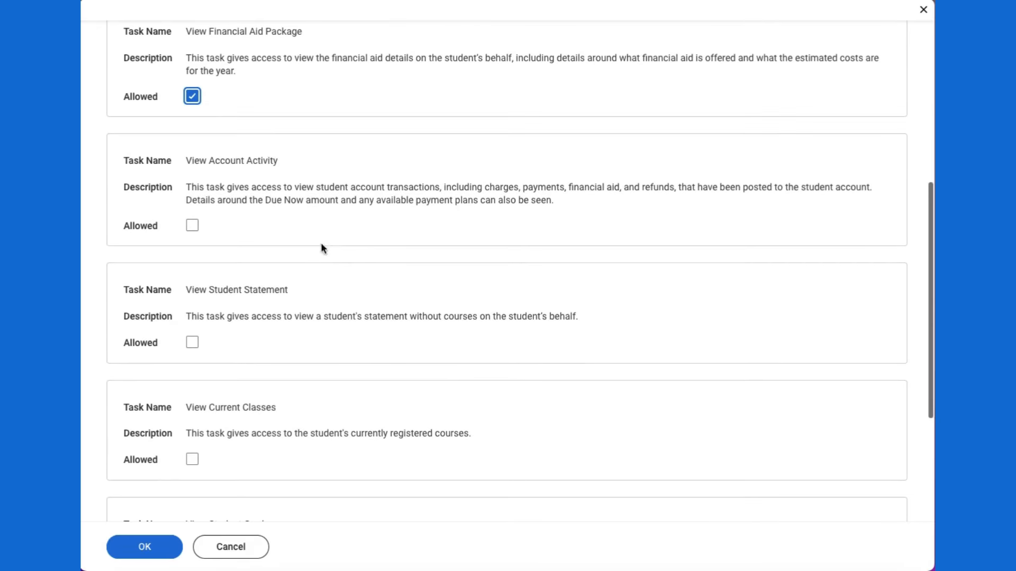
pyautogui.click(192, 227)
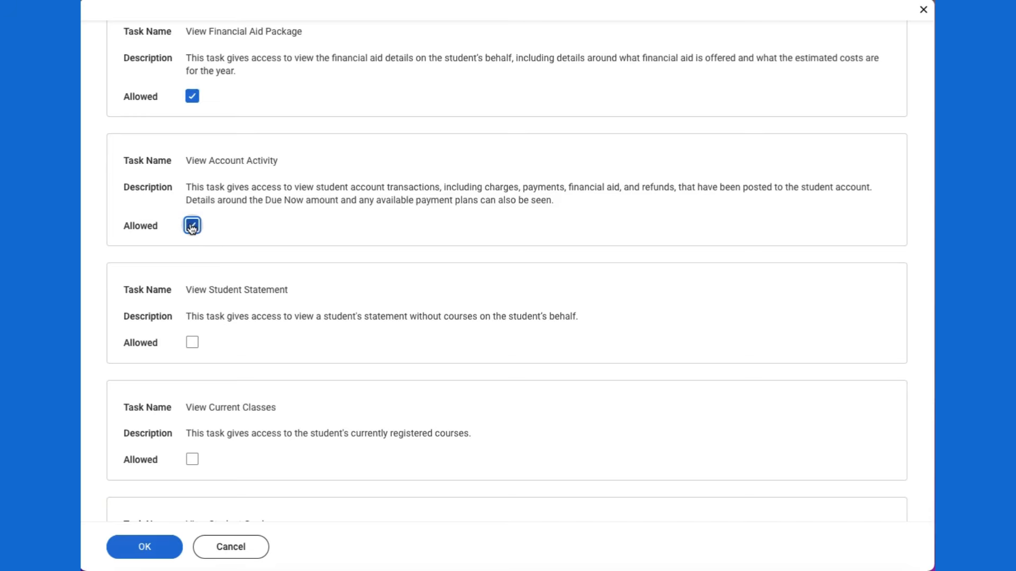
pyautogui.scroll(-2, 275, 245)
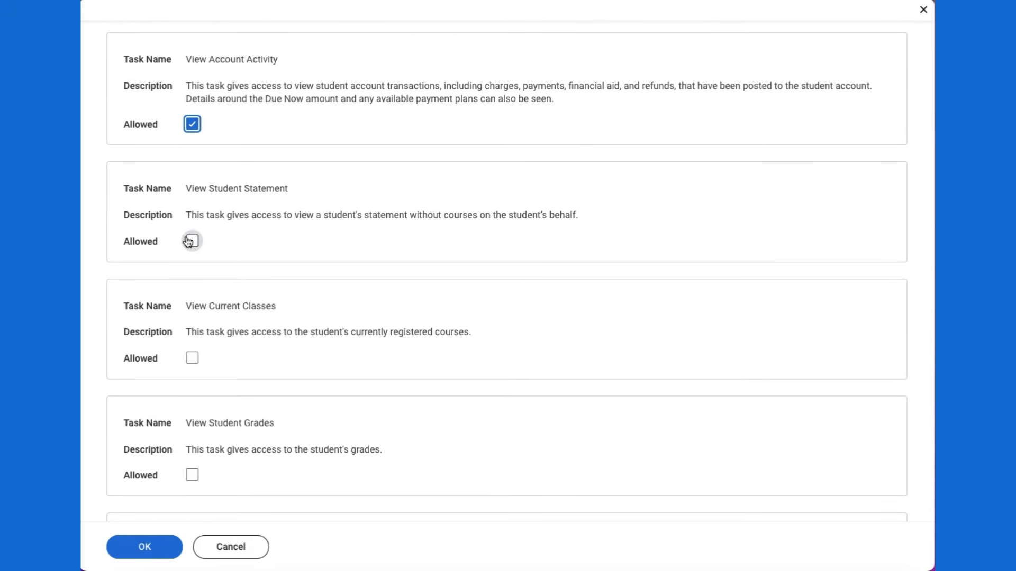
pyautogui.click(191, 242)
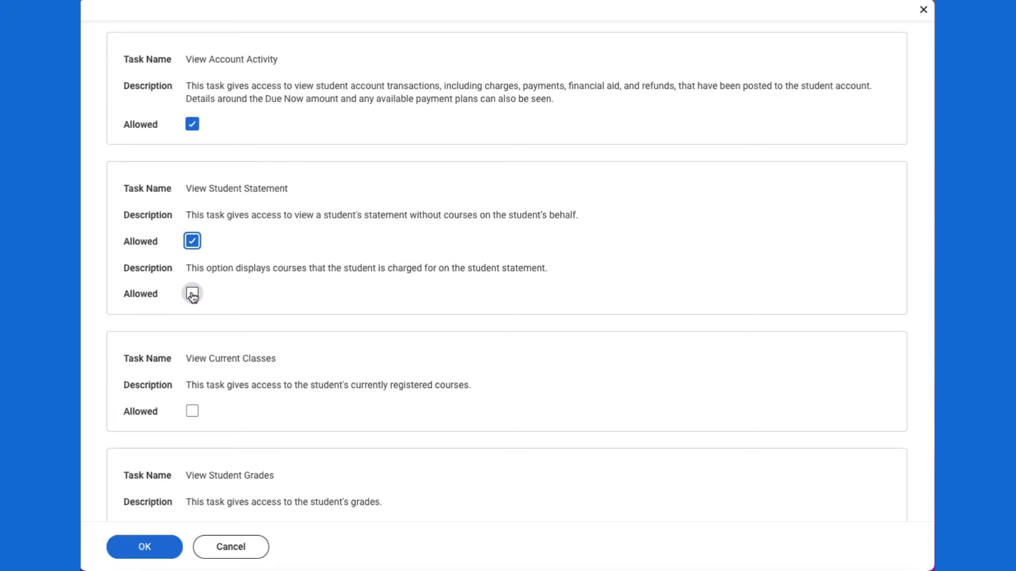
# Step: Allow statement charged courses, current classes, grades and unofficial transcript, then save the permissions
pyautogui.click(192, 294)
pyautogui.scroll(-2, 294, 297)
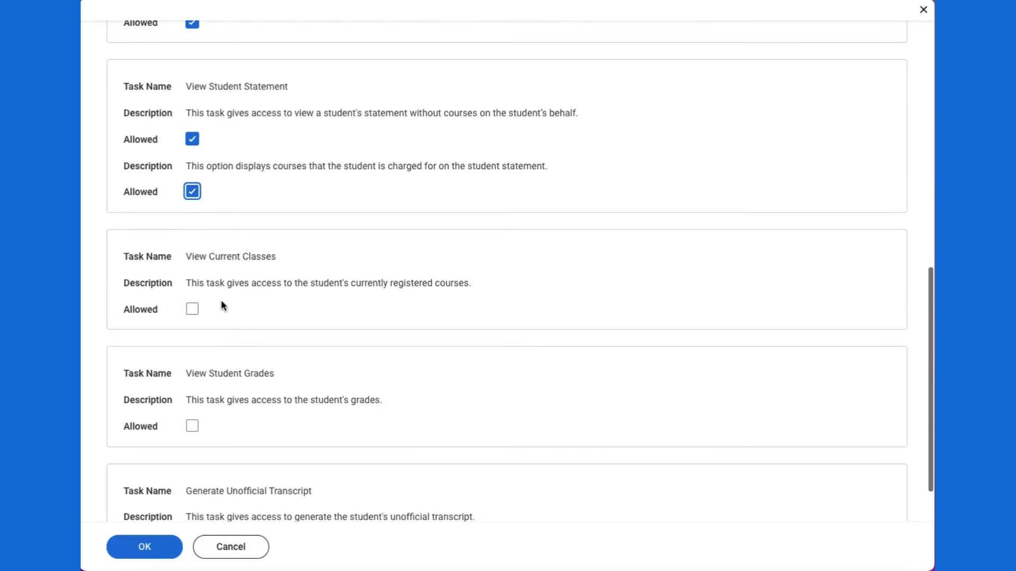
pyautogui.click(192, 309)
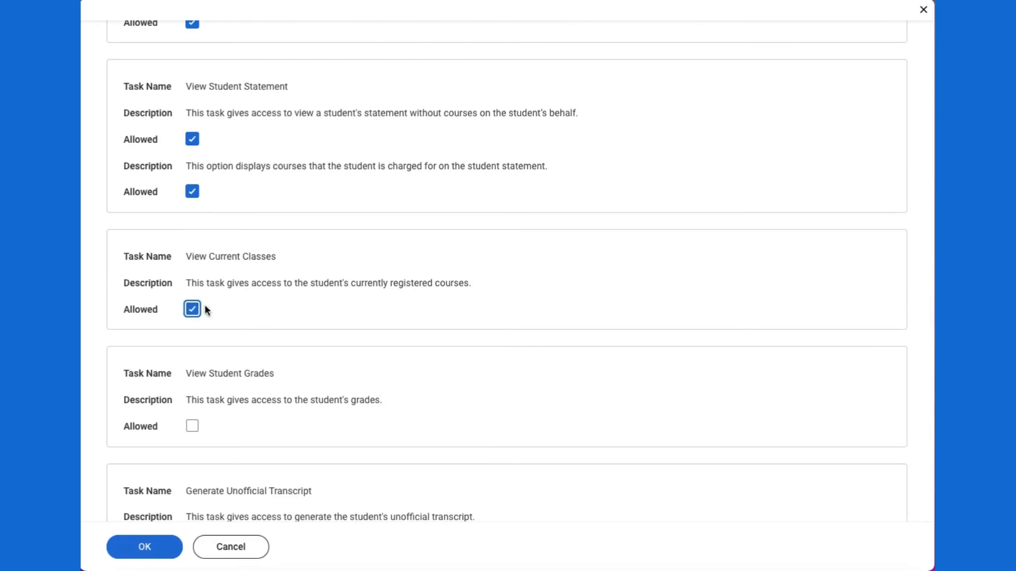
pyautogui.scroll(-2, 322, 310)
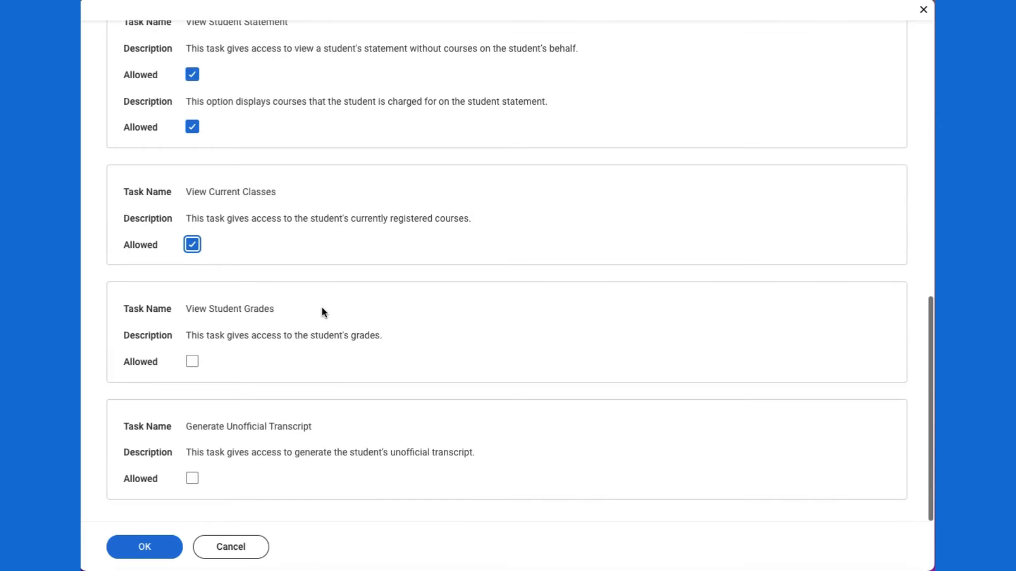
pyautogui.click(197, 362)
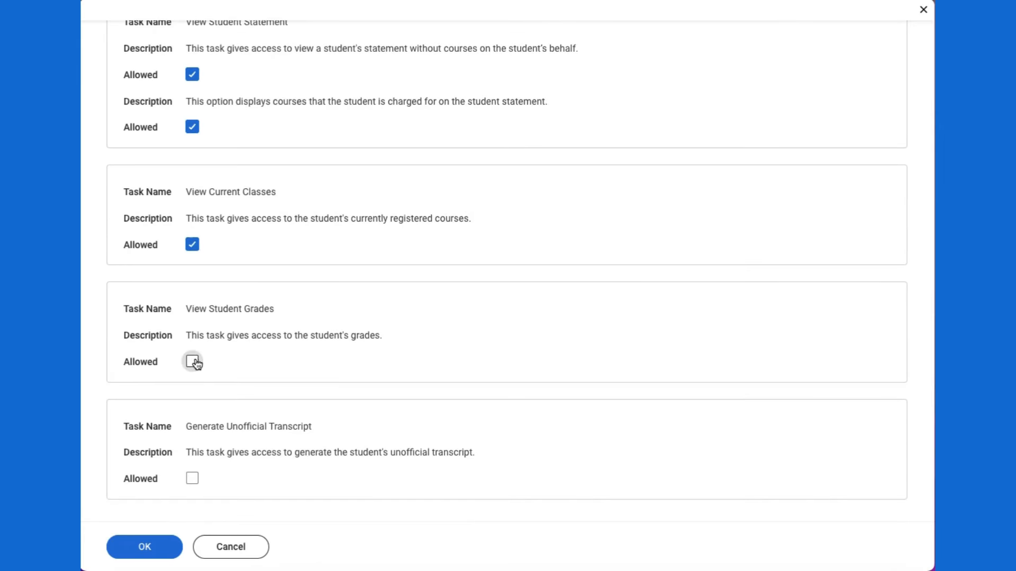
pyautogui.click(193, 480)
pyautogui.click(129, 553)
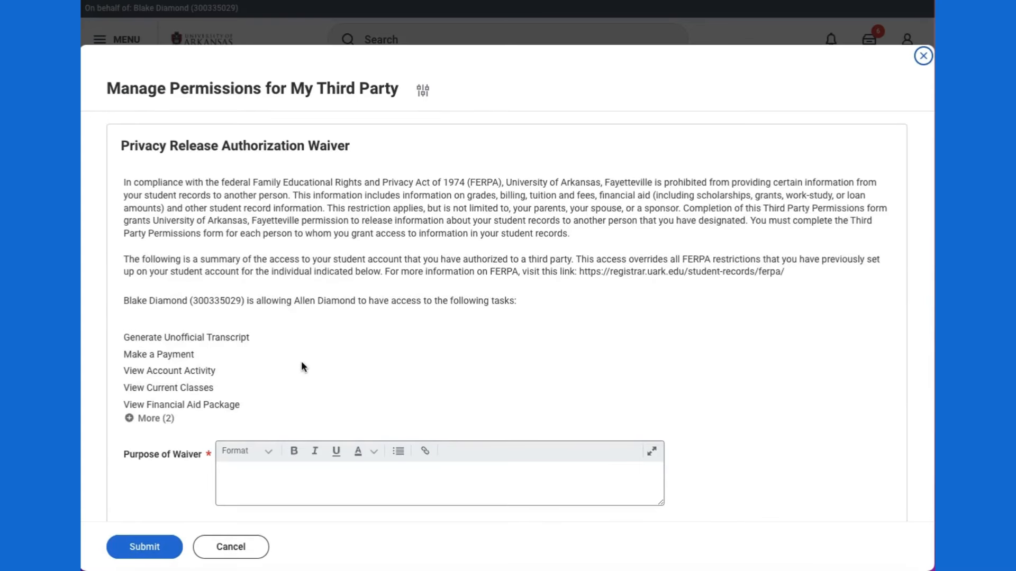
# Step: Give the waiver the purpose 'Access for parent.', confirm it, and submit the privacy release
pyautogui.scroll(-2, 443, 364)
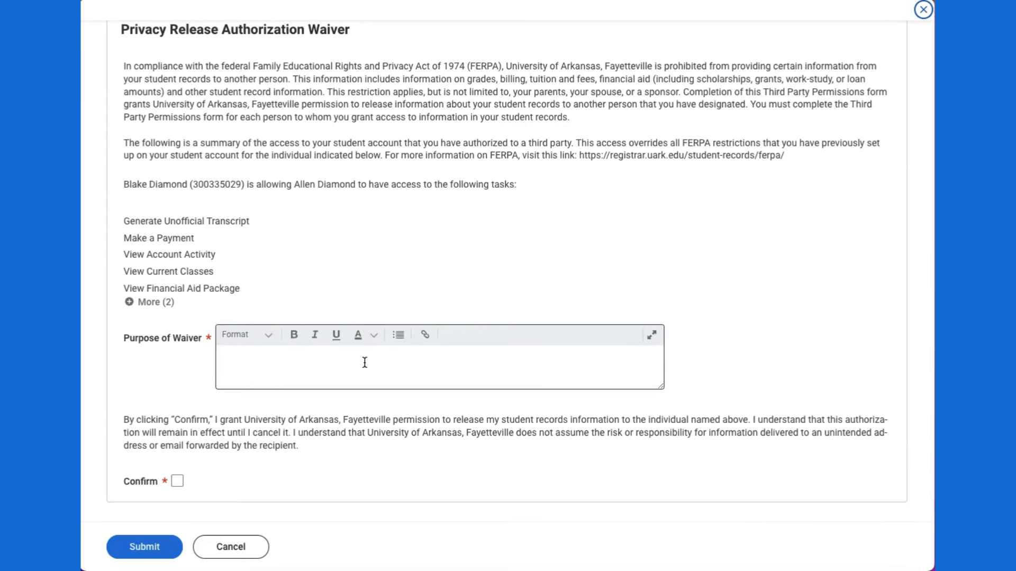
pyautogui.click(335, 362)
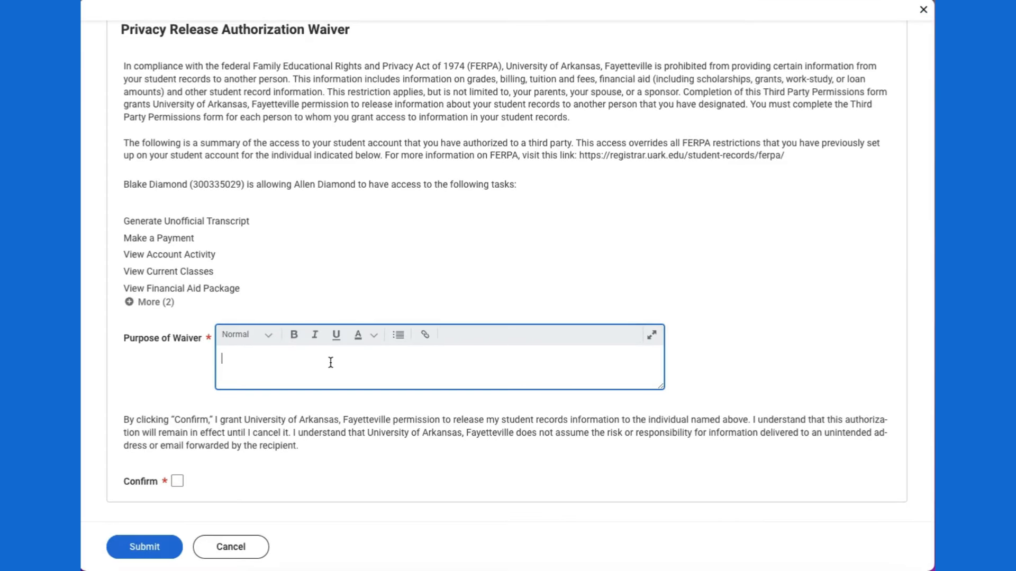
pyautogui.write('Access for parent.')
pyautogui.click(180, 481)
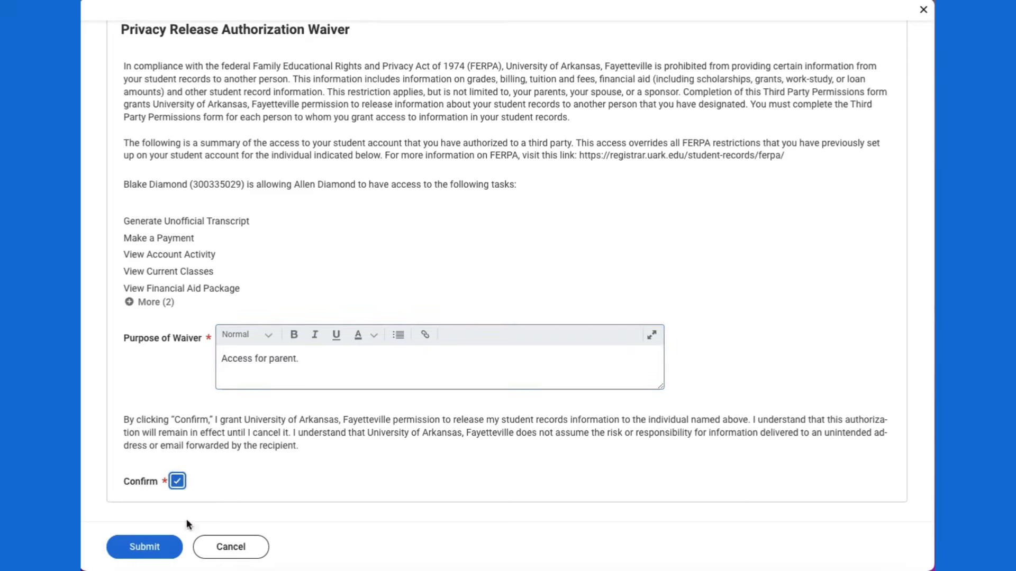
pyautogui.click(144, 547)
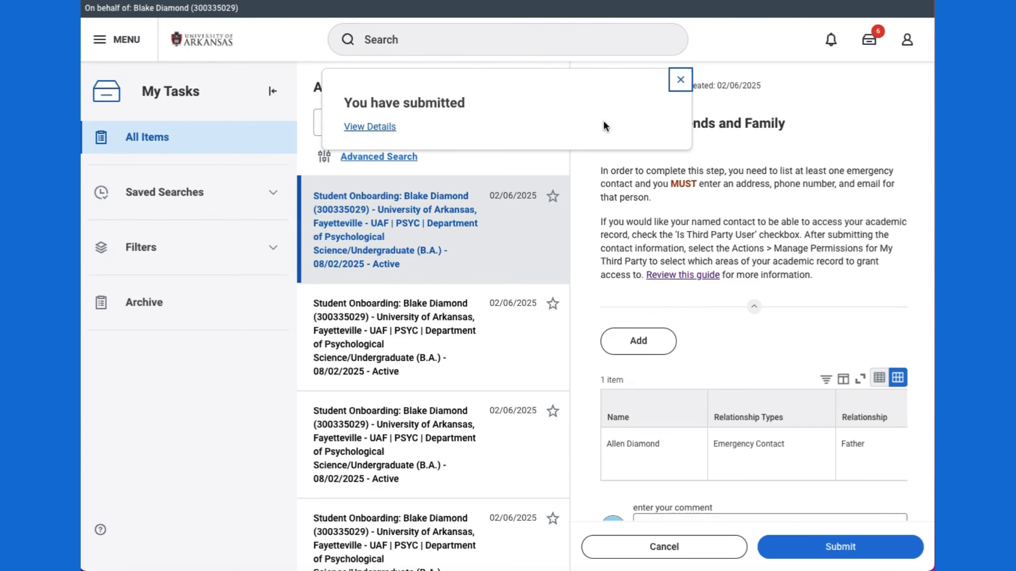
# Step: Dismiss the waiver confirmation, submit the Friends and Family review, and close the completed task
pyautogui.click(681, 80)
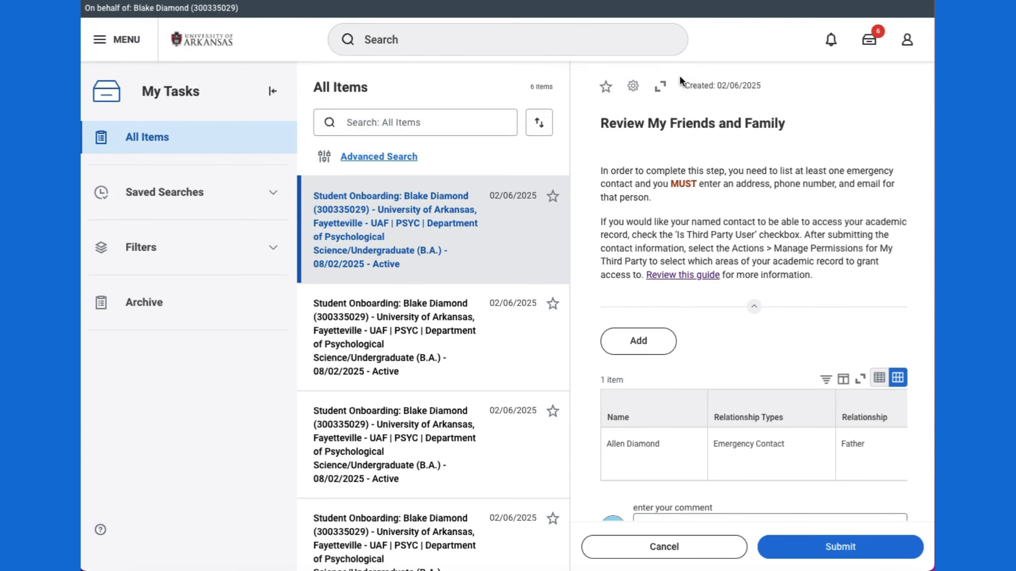
pyautogui.scroll(-3, 728, 327)
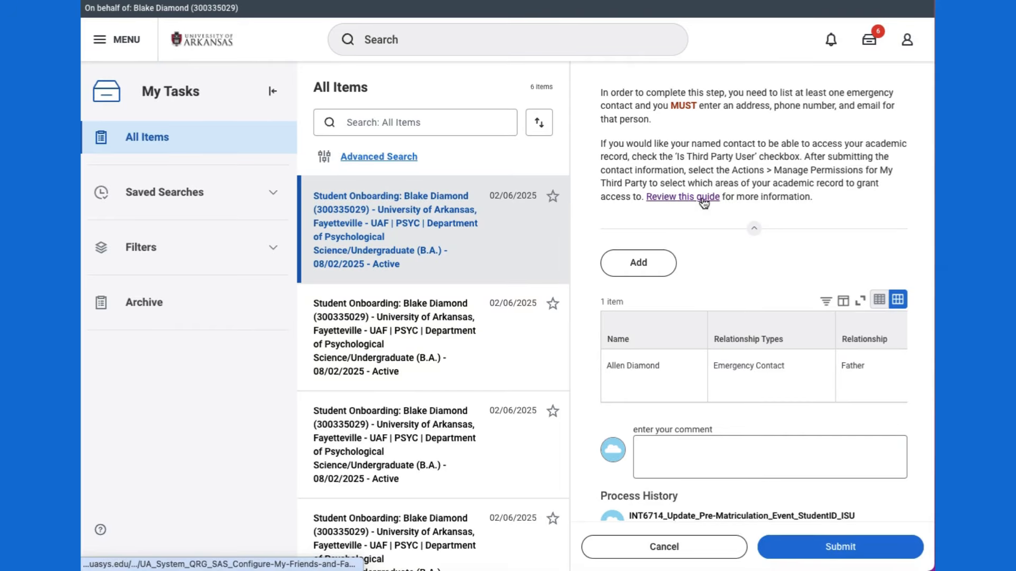
pyautogui.click(829, 550)
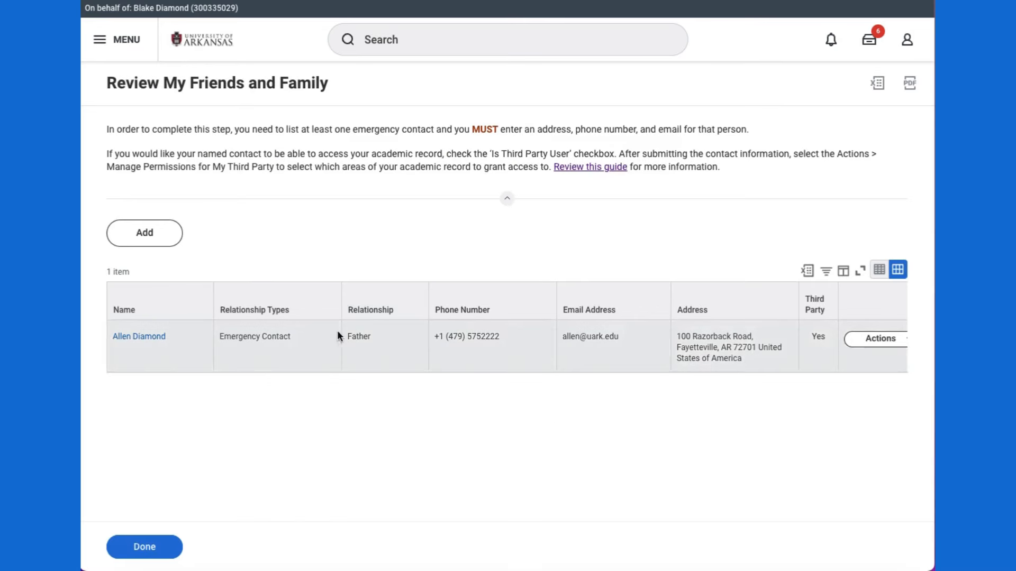
pyautogui.click(144, 551)
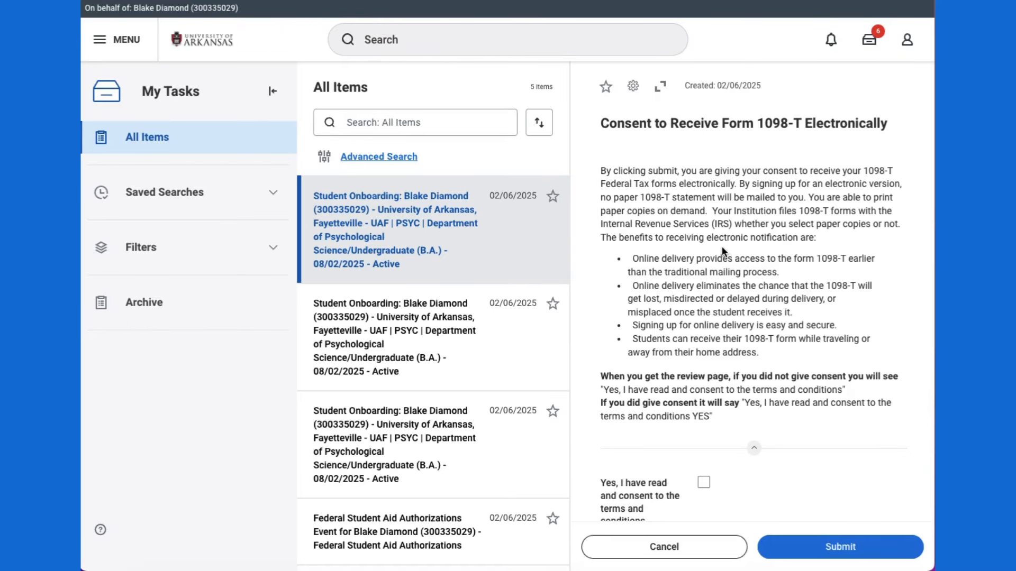
# Step: Tick 'Yes, I have read and consent' for electronic Form 1098-T, submit, and finish the task
pyautogui.scroll(-1, 731, 245)
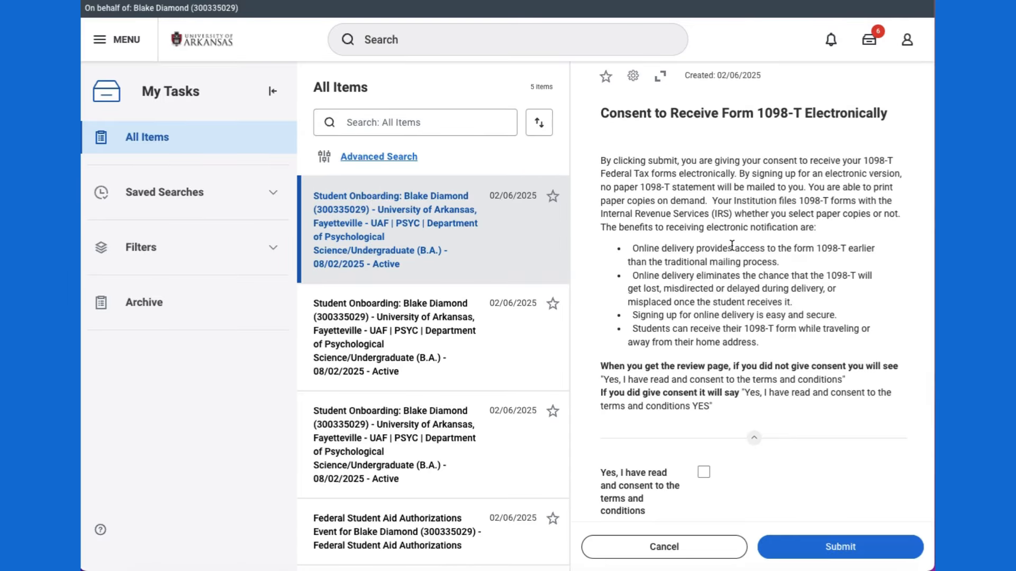
pyautogui.scroll(-2, 632, 346)
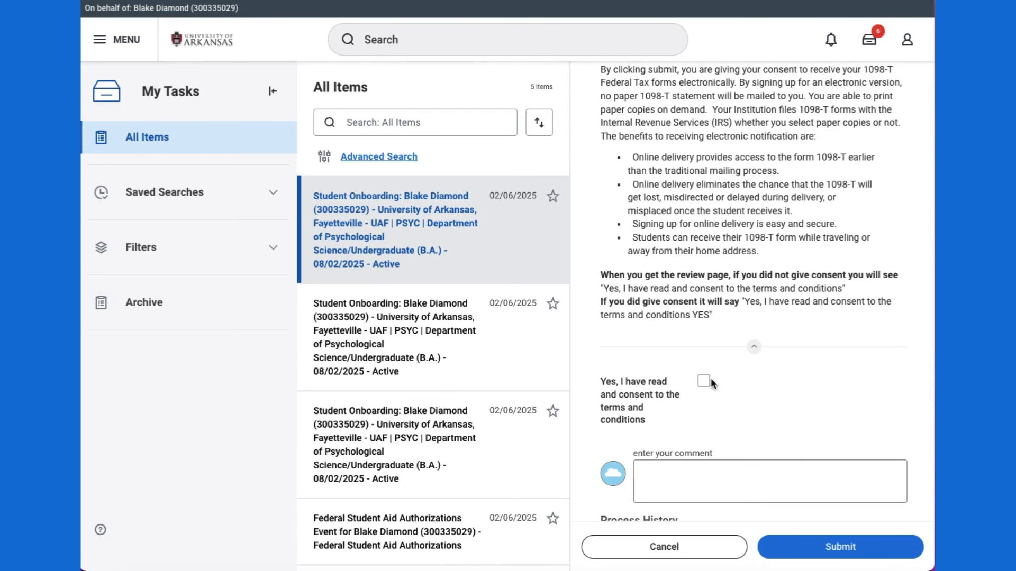
pyautogui.click(704, 381)
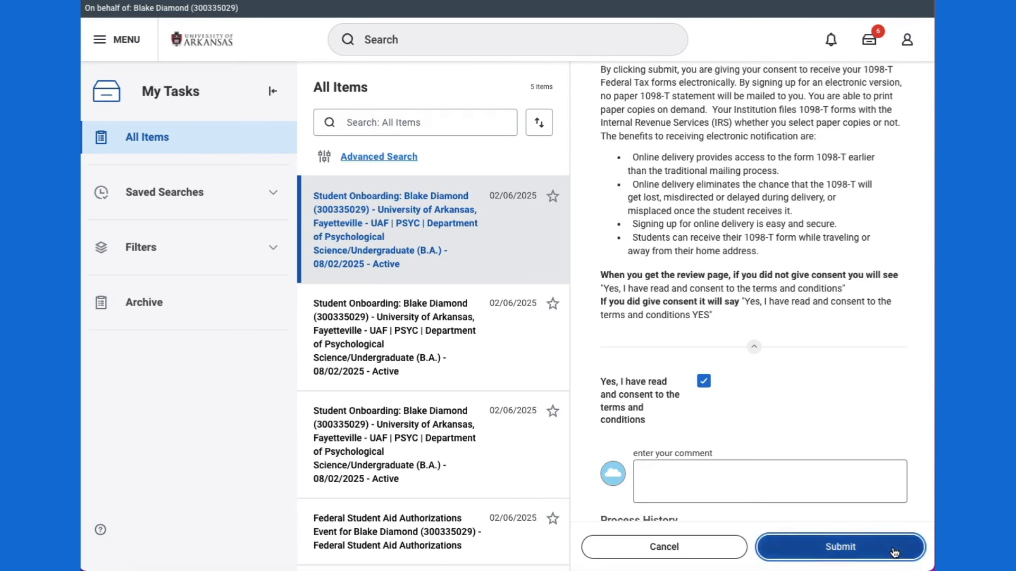
pyautogui.click(894, 552)
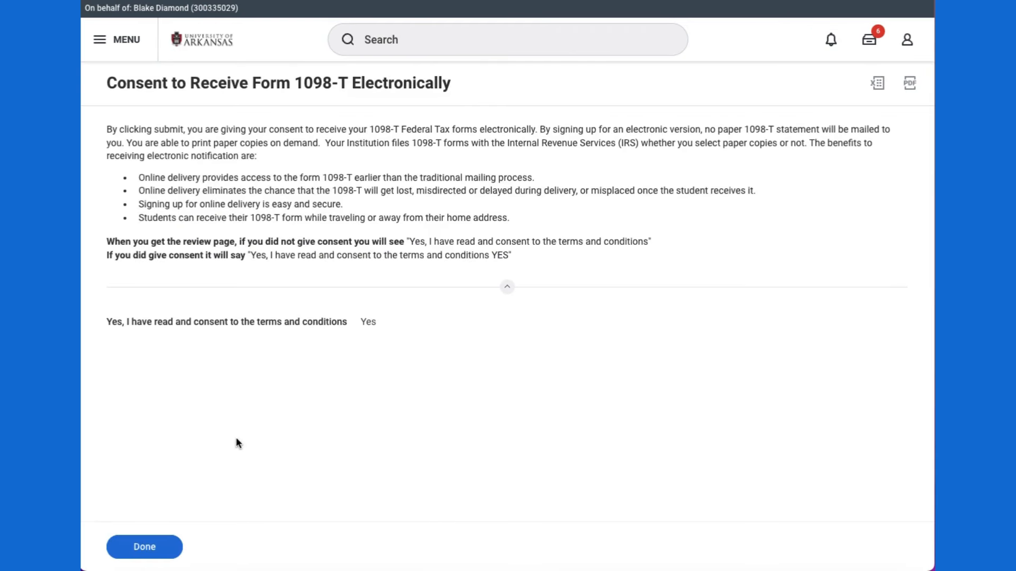
pyautogui.click(147, 548)
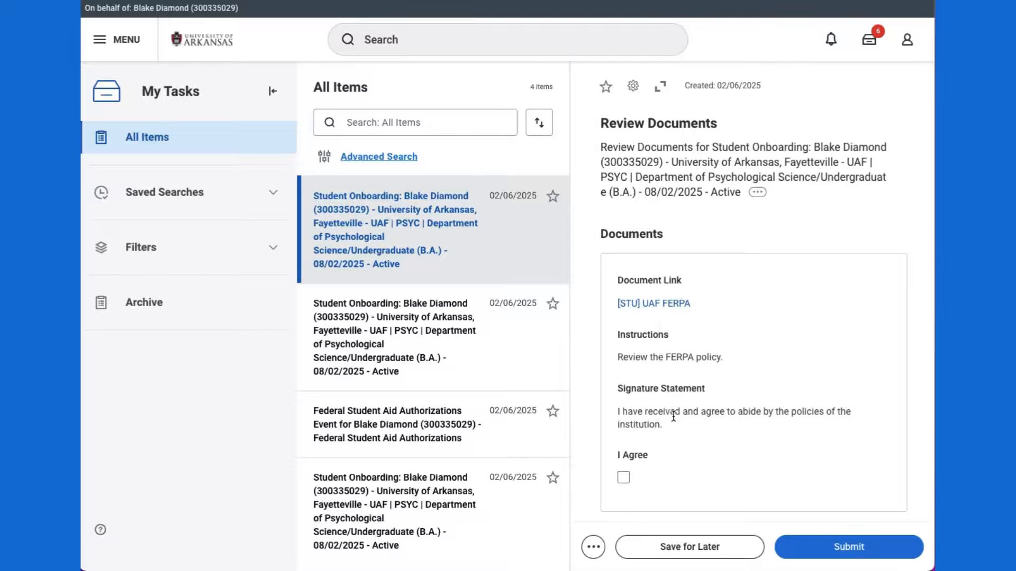
# Step: Agree to and submit the [STU] UAF FERPA policy, then open the [STU] UAF Financial Agreement
pyautogui.click(624, 479)
pyautogui.click(837, 553)
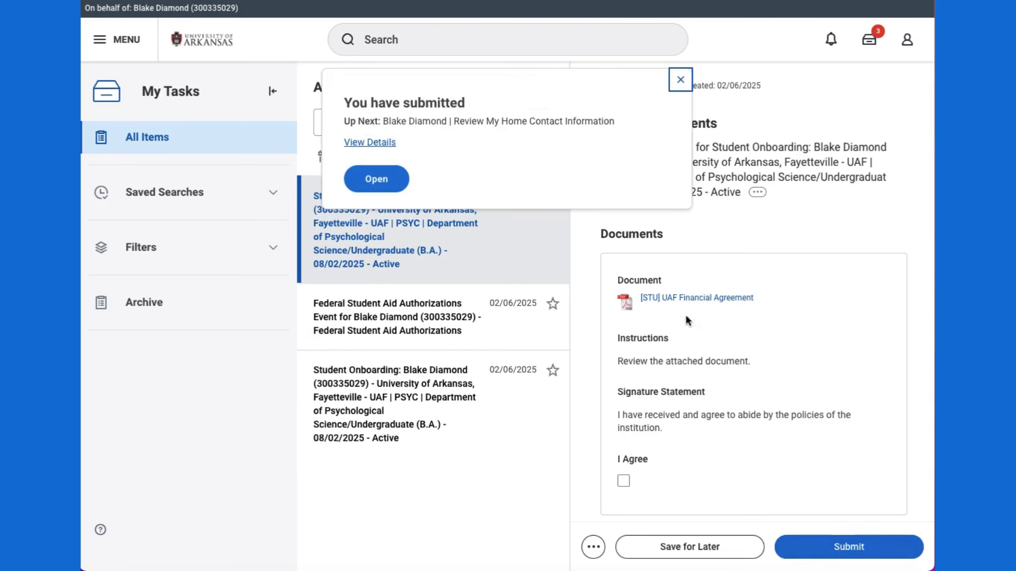
pyautogui.click(681, 79)
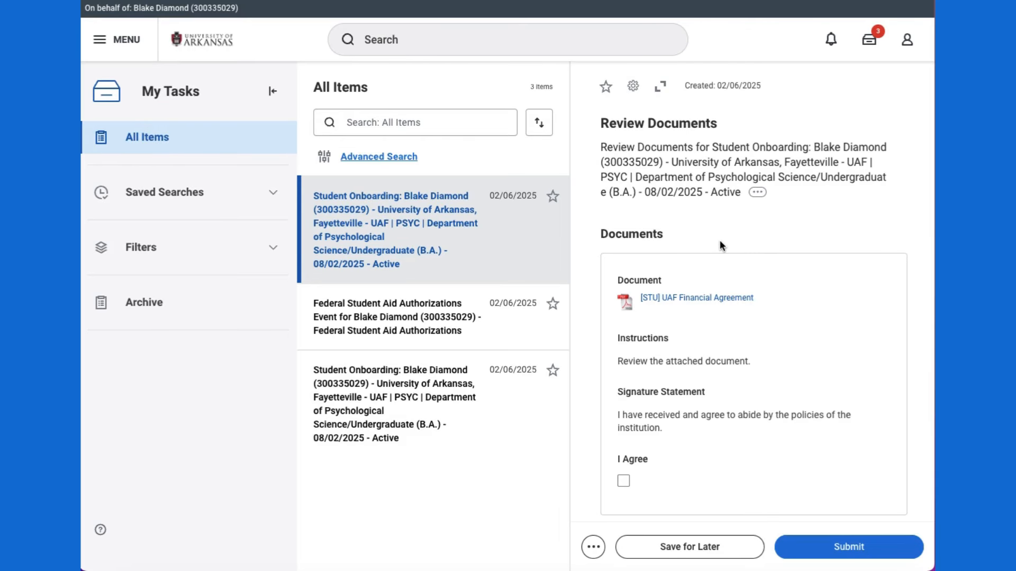
pyautogui.click(691, 300)
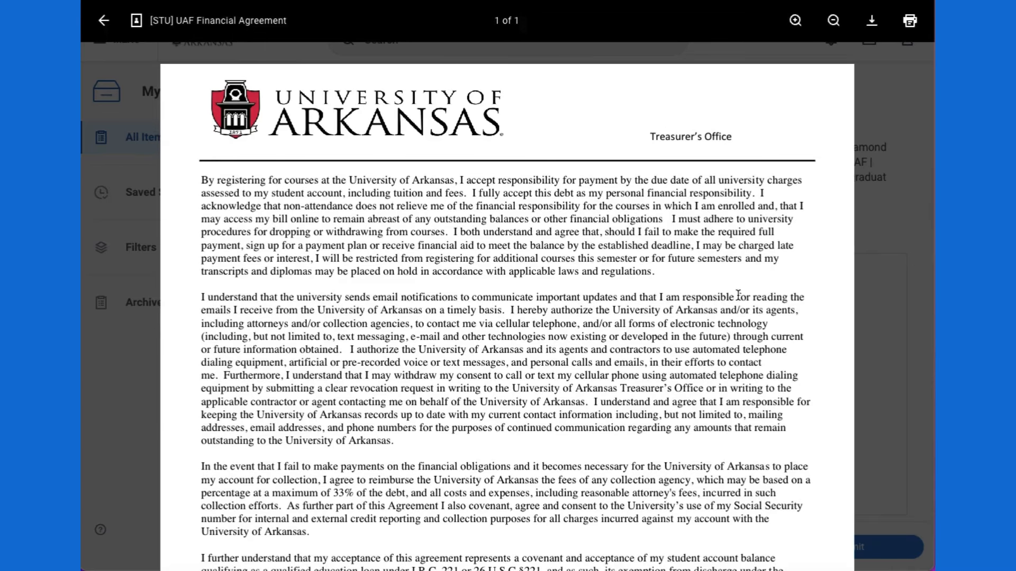
# Step: Read through the Financial Agreement PDF, then agree to it and submit the review
pyautogui.scroll(-8, 764, 314)
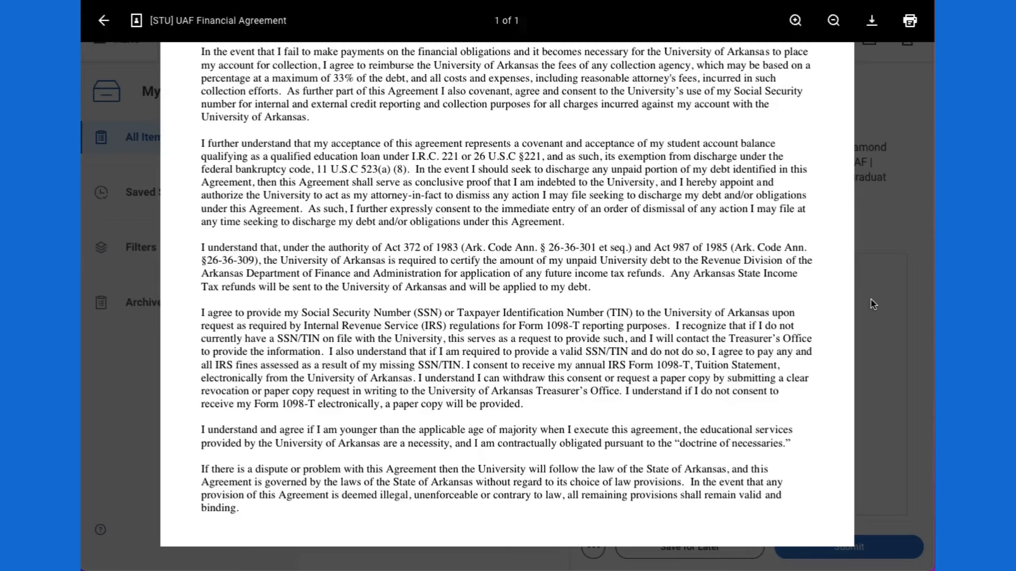
pyautogui.click(104, 22)
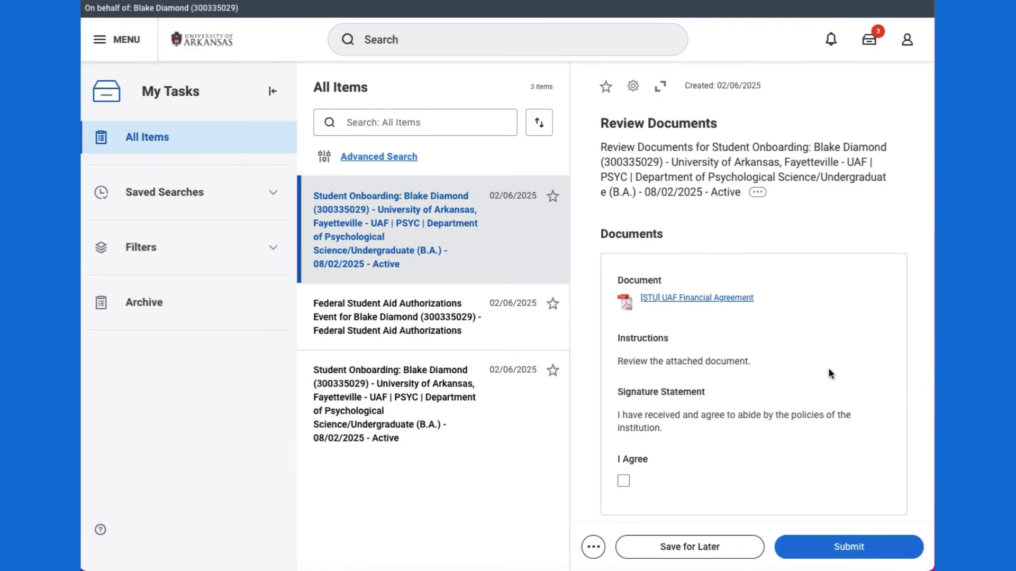
pyautogui.click(625, 482)
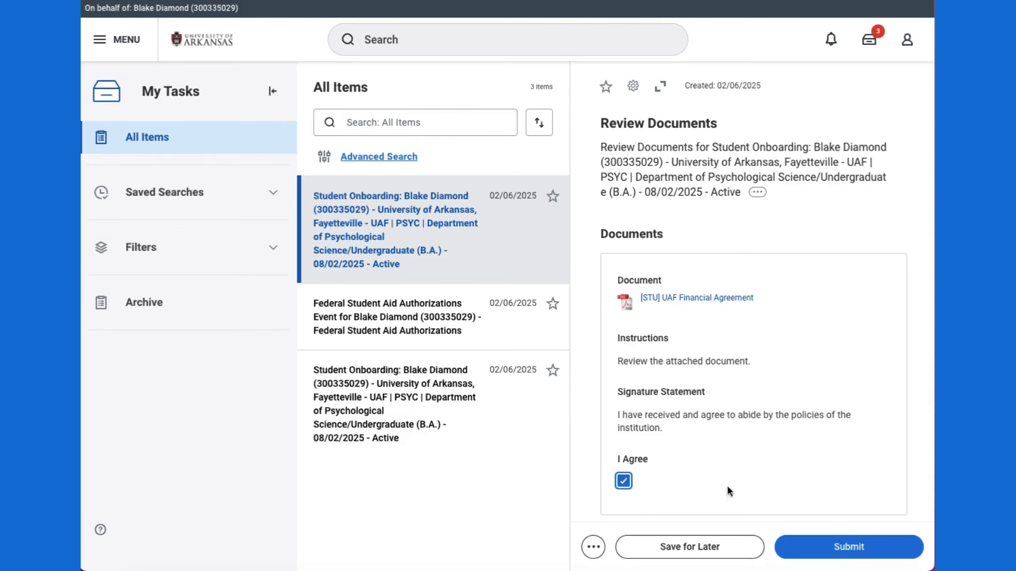
pyautogui.click(841, 547)
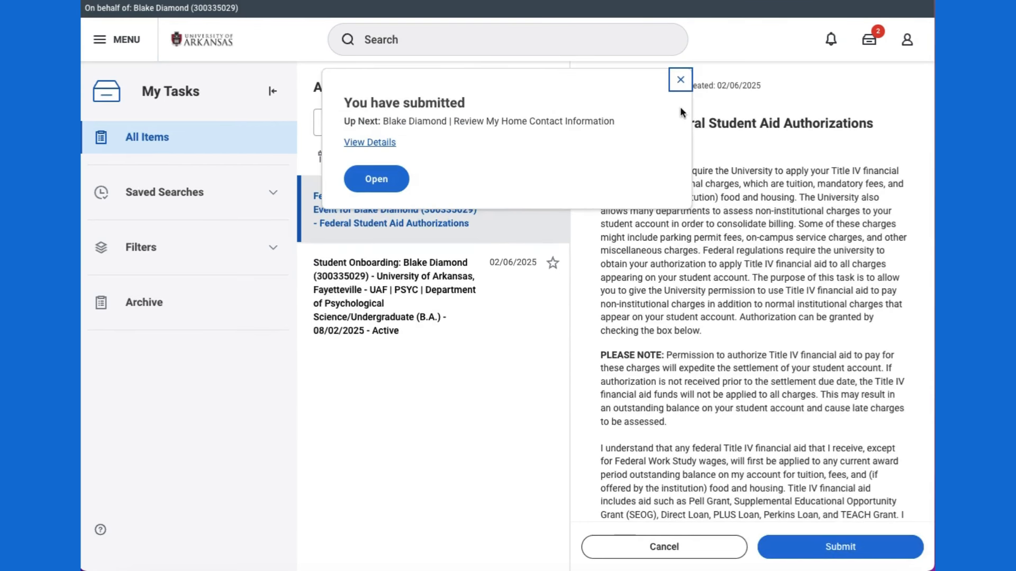
pyautogui.click(679, 79)
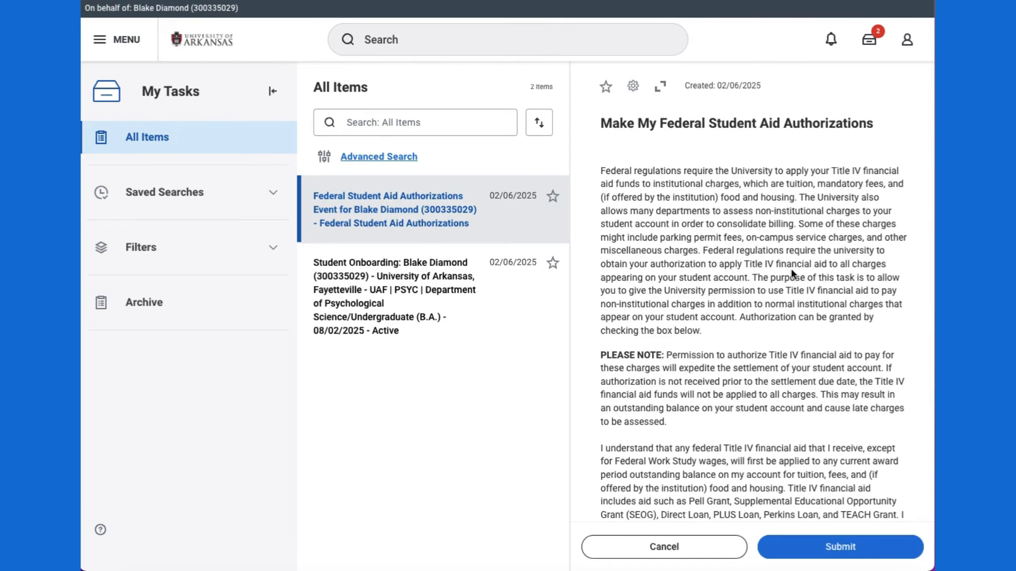
# Step: Authorize Title IV federal aid for non-institutional charges and submit the authorization
pyautogui.scroll(-6, 792, 276)
pyautogui.scroll(-2, 792, 276)
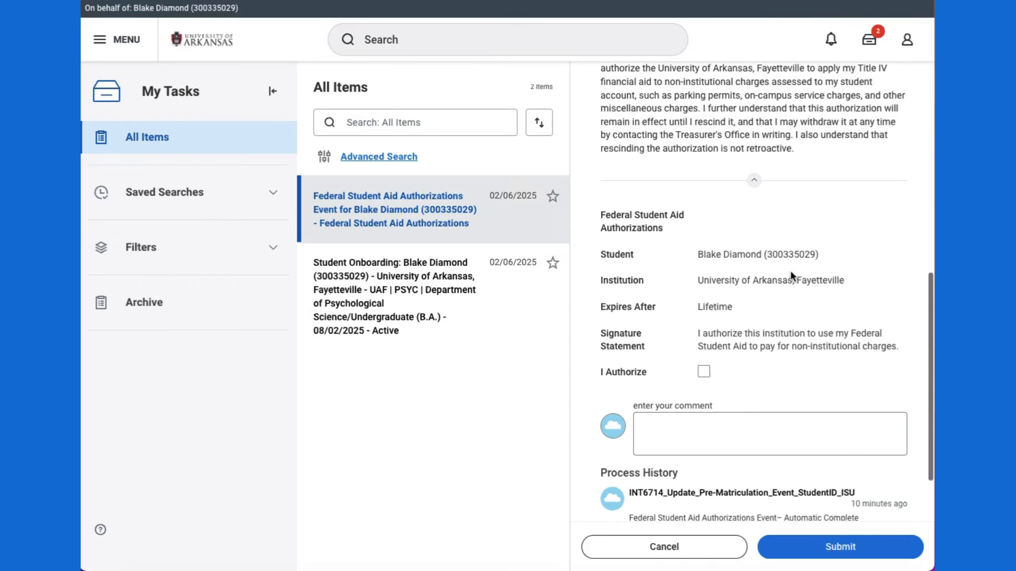
pyautogui.click(704, 373)
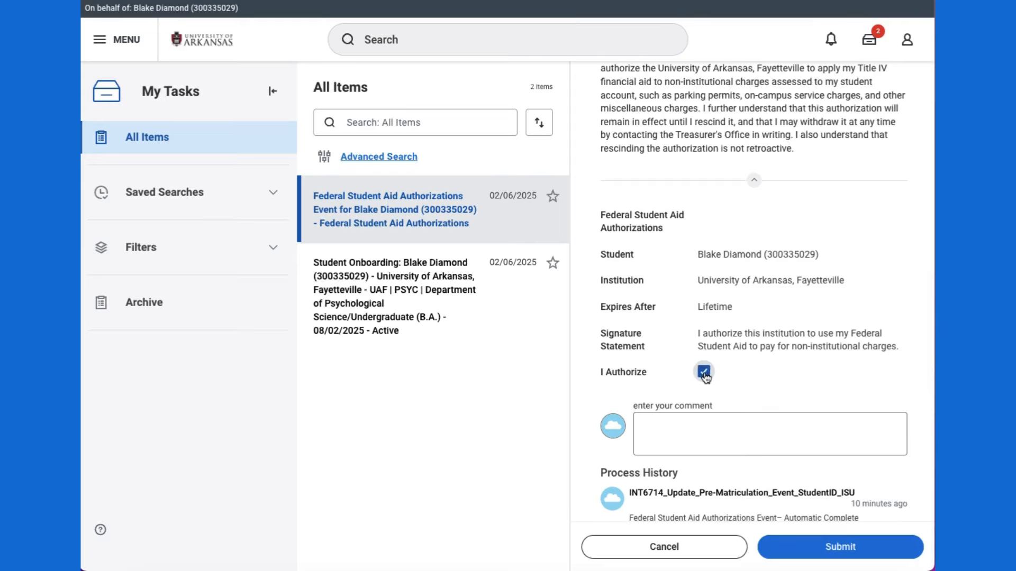
pyautogui.click(823, 550)
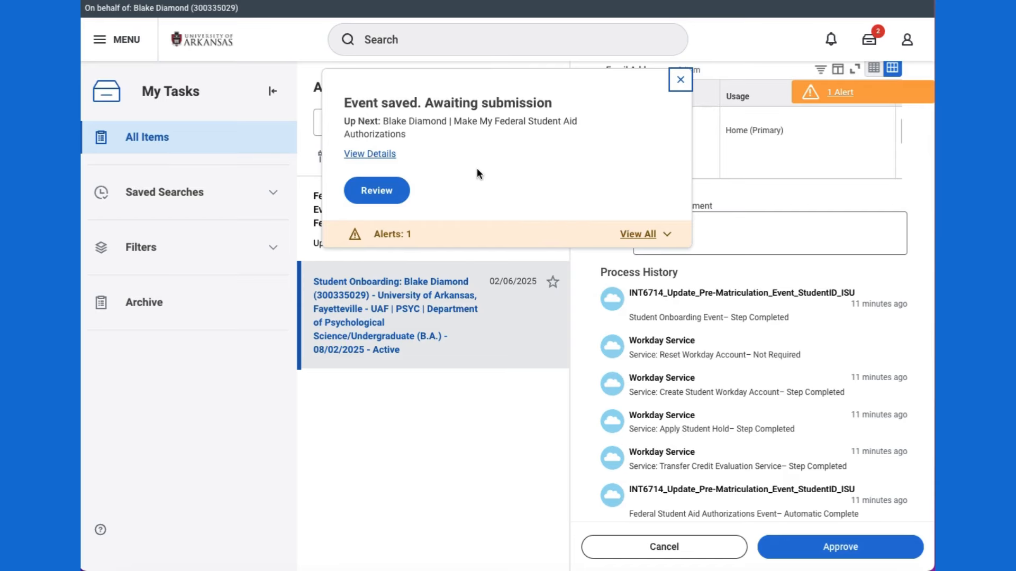
# Step: Reopen the saved federal aid authorization, resubmit it, and dismiss the success message
pyautogui.click(382, 197)
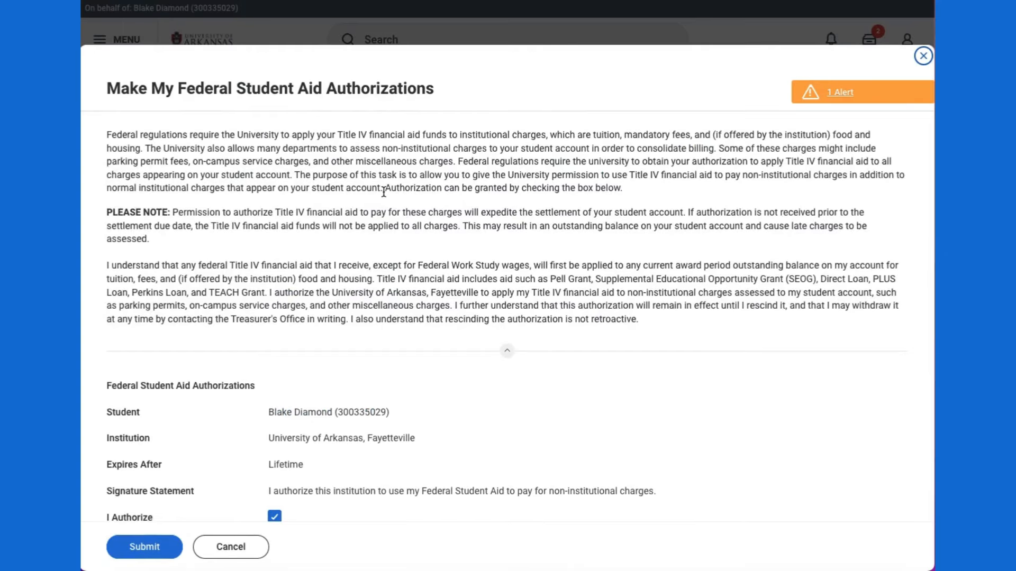
pyautogui.scroll(-3, 684, 302)
pyautogui.scroll(-2, 682, 299)
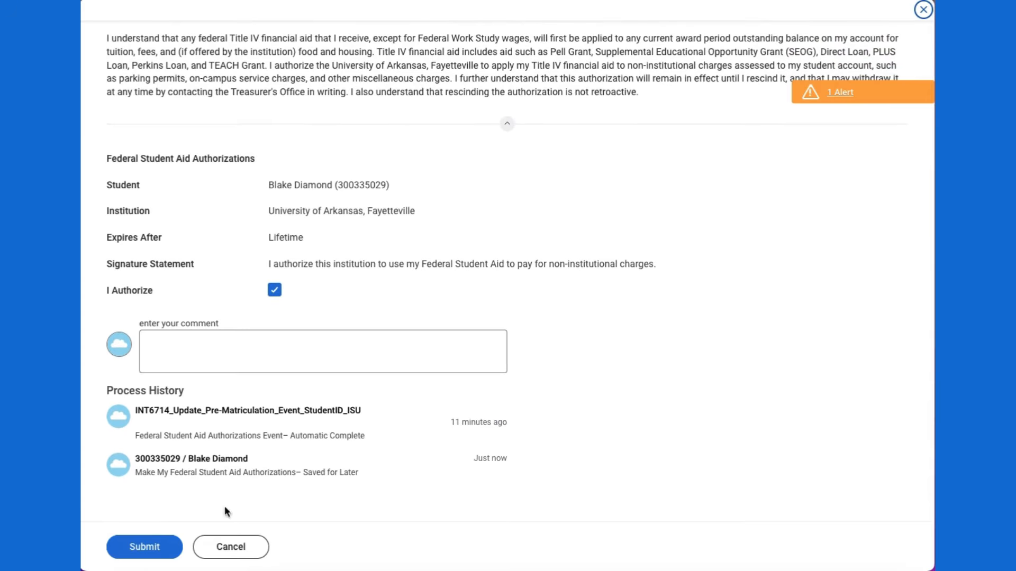
pyautogui.click(161, 545)
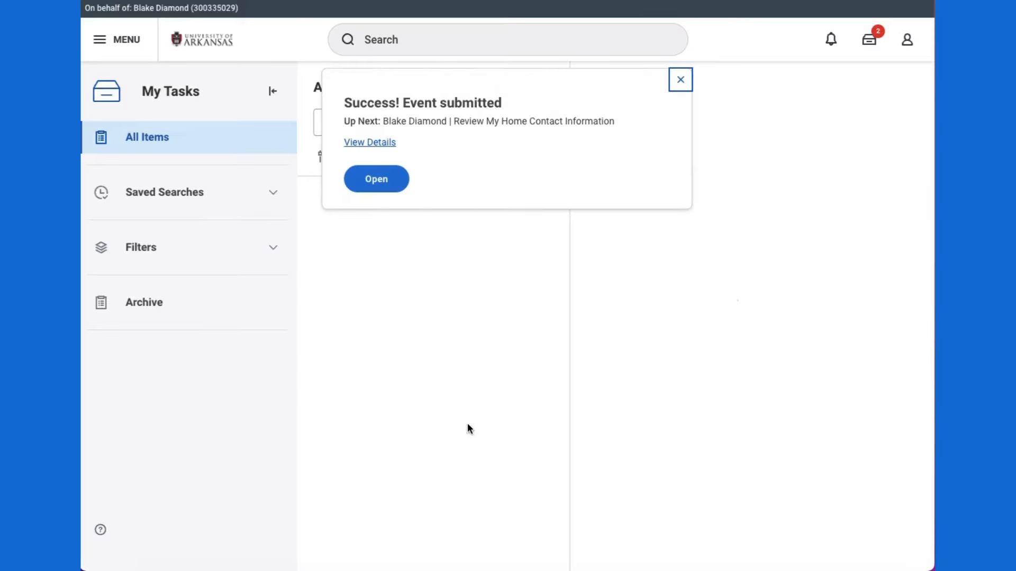
pyautogui.click(681, 81)
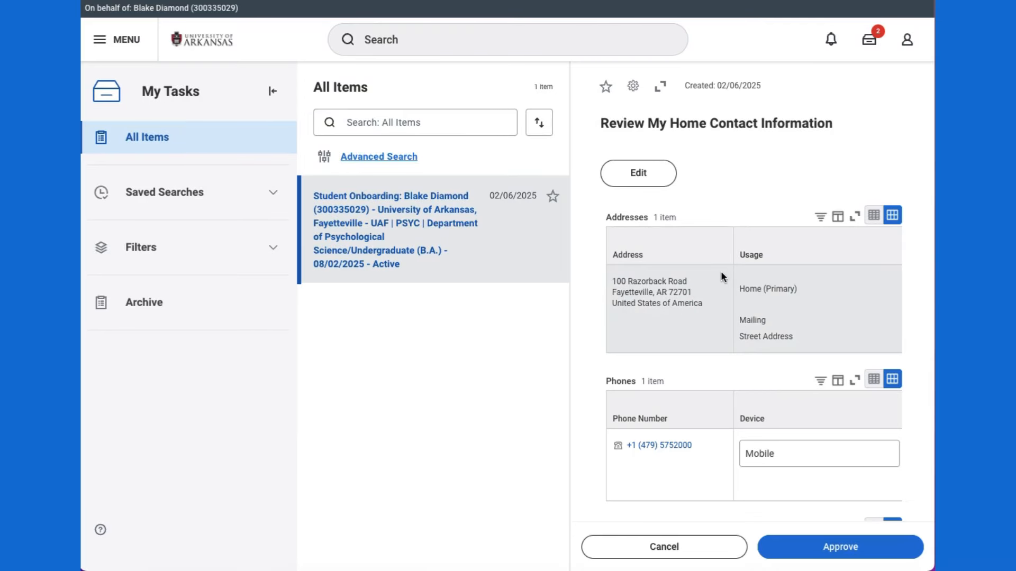
# Step: Edit the Review My Home Contact Information task and scroll through the existing address and phone entries
pyautogui.click(627, 175)
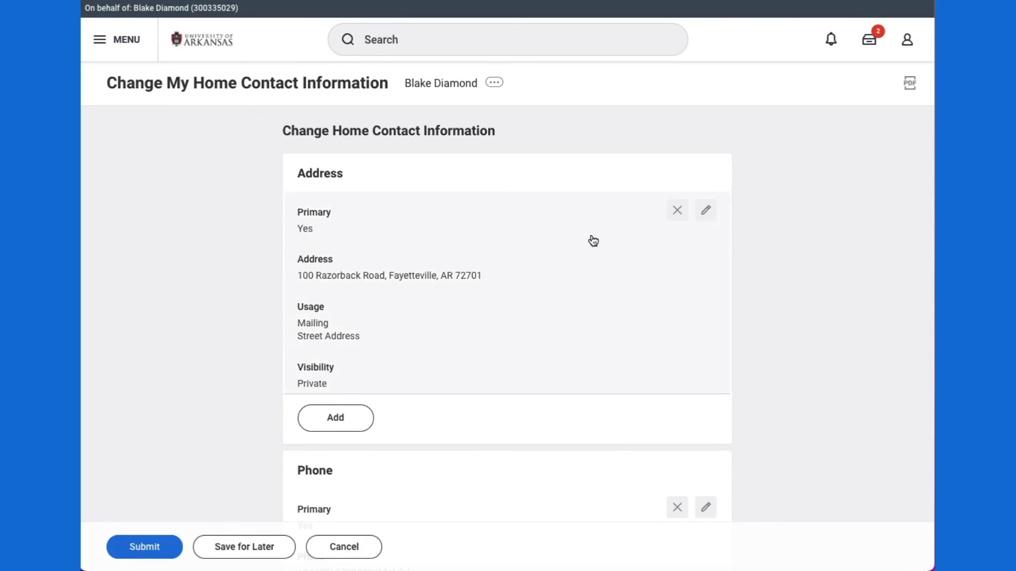
pyautogui.scroll(-1, 591, 239)
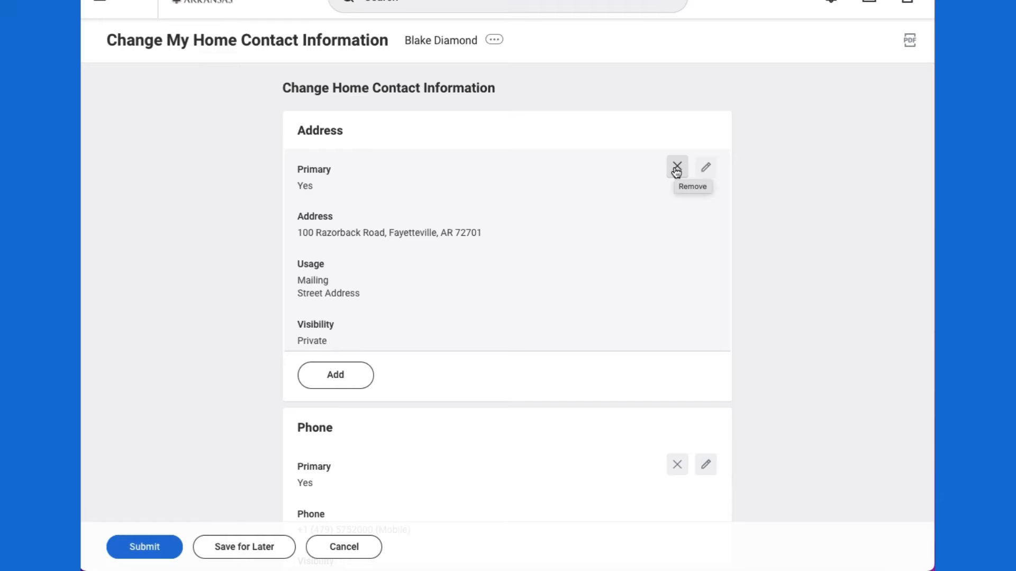
# Step: Enter Washington as the County of the primary home address
pyautogui.click(707, 168)
pyautogui.scroll(-2, 593, 195)
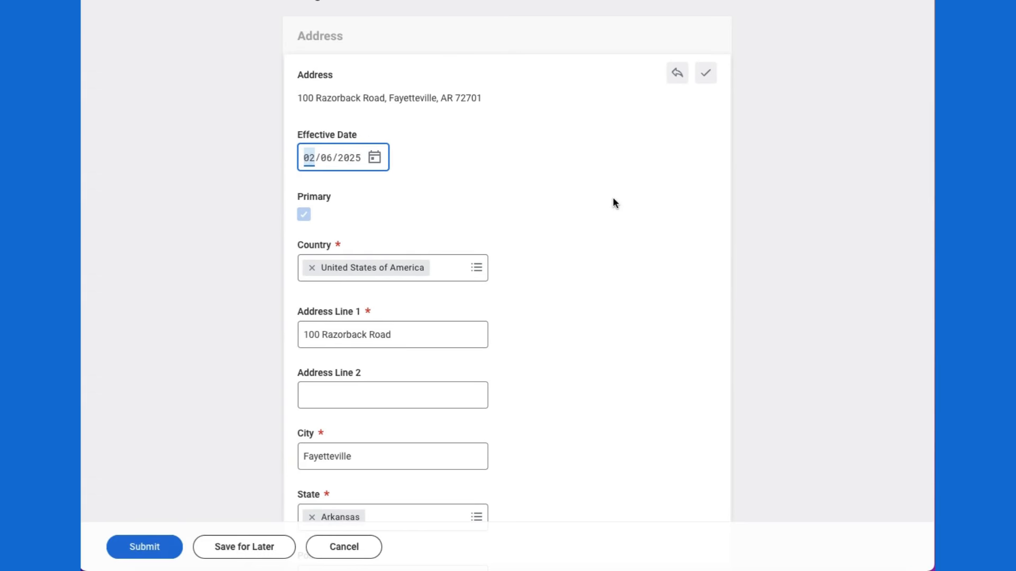
pyautogui.scroll(-3, 613, 199)
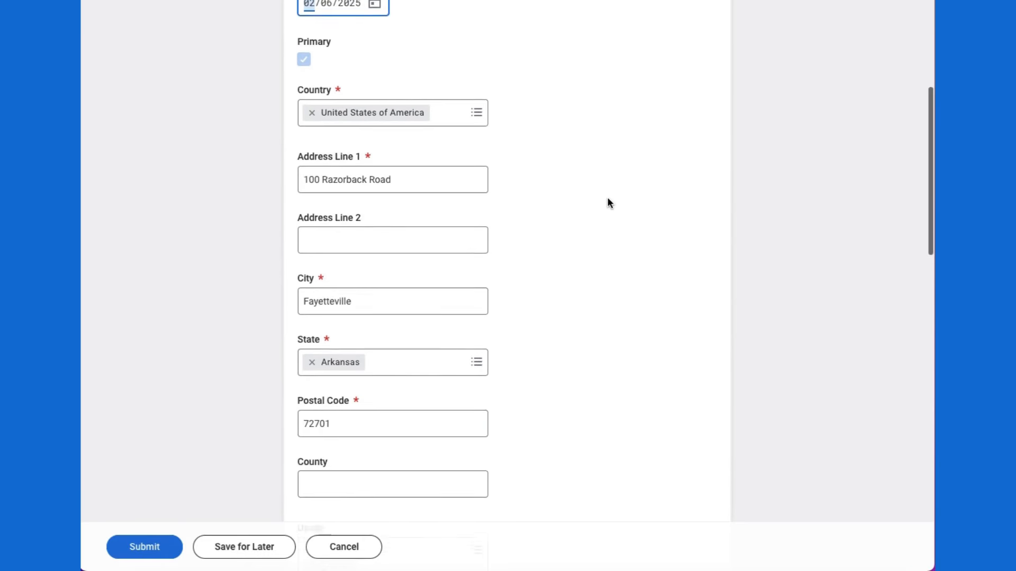
pyautogui.scroll(-1, 608, 199)
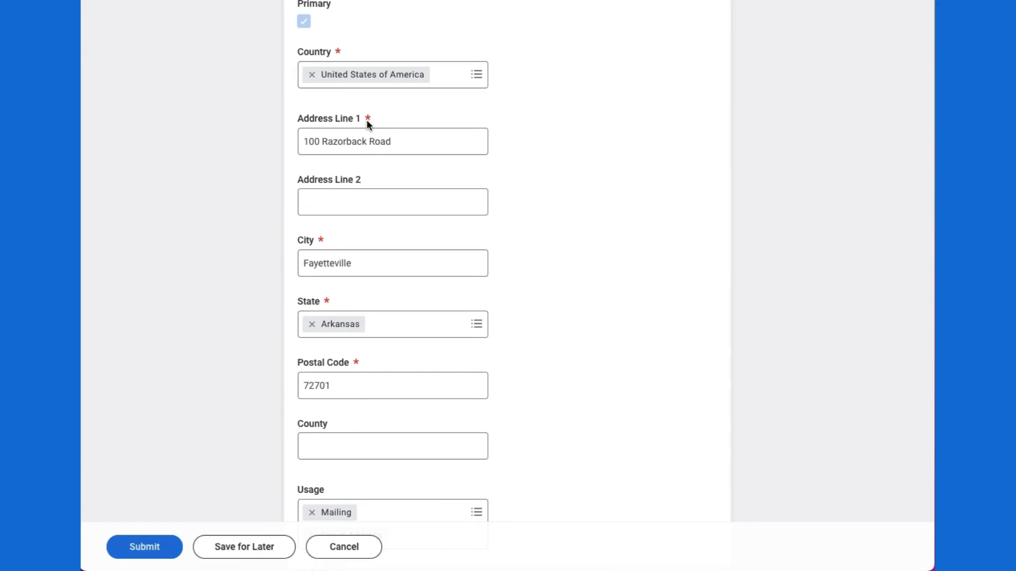
pyautogui.scroll(-1, 577, 386)
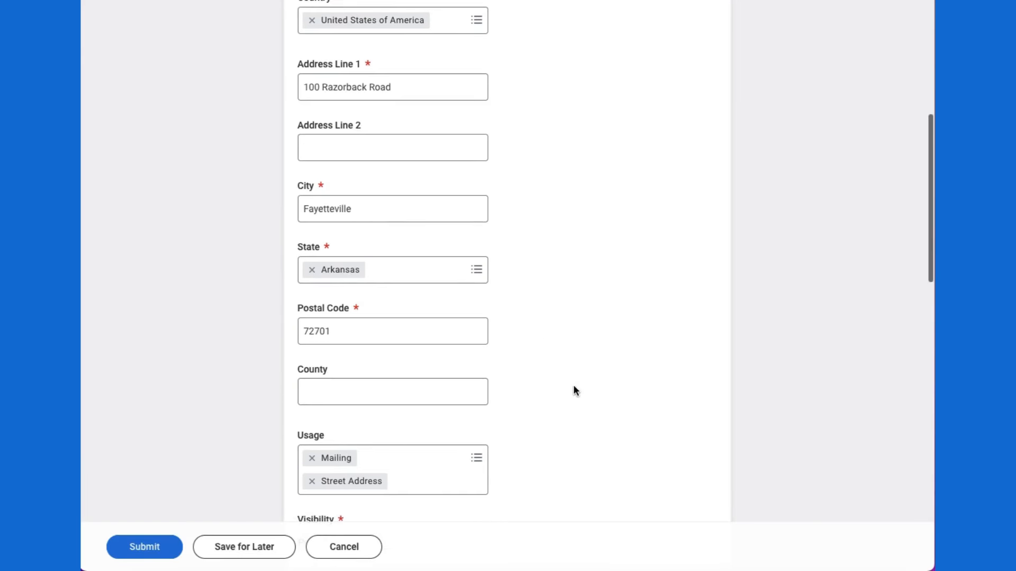
pyautogui.click(443, 392)
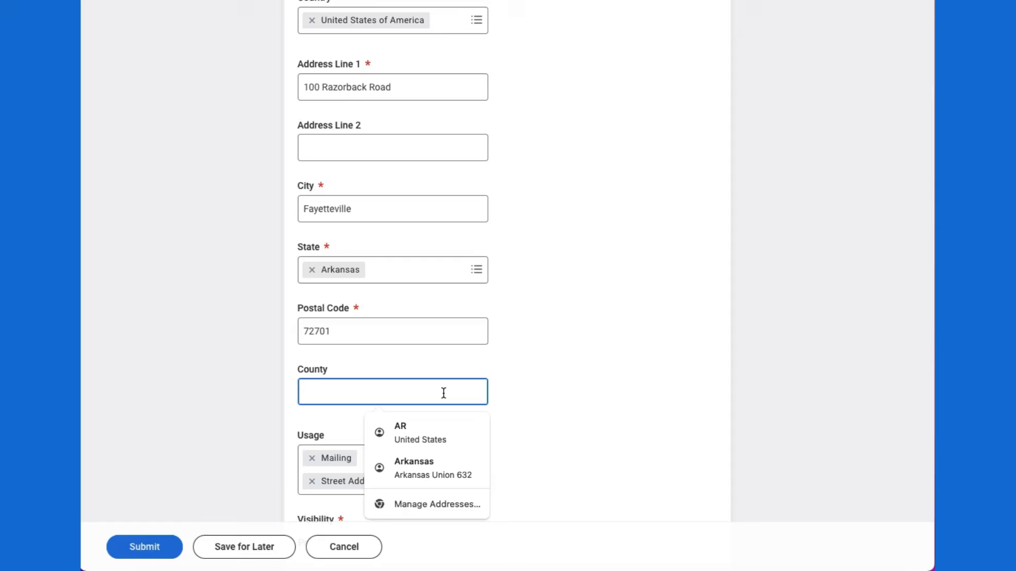
pyautogui.write('Washington')
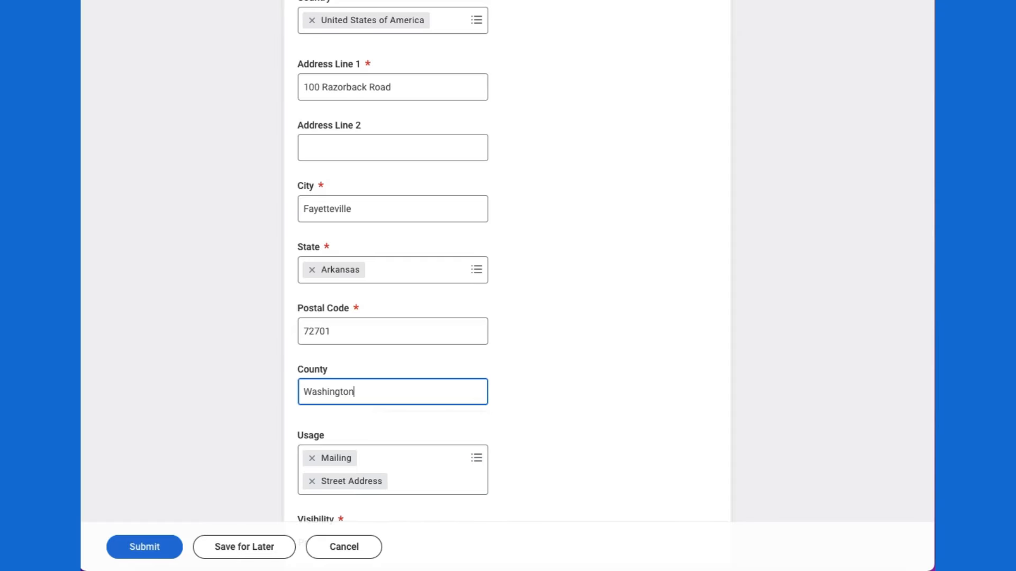
pyautogui.click(636, 395)
# Step: Save the edited address and submit the updated home contact information
pyautogui.scroll(-1, 636, 395)
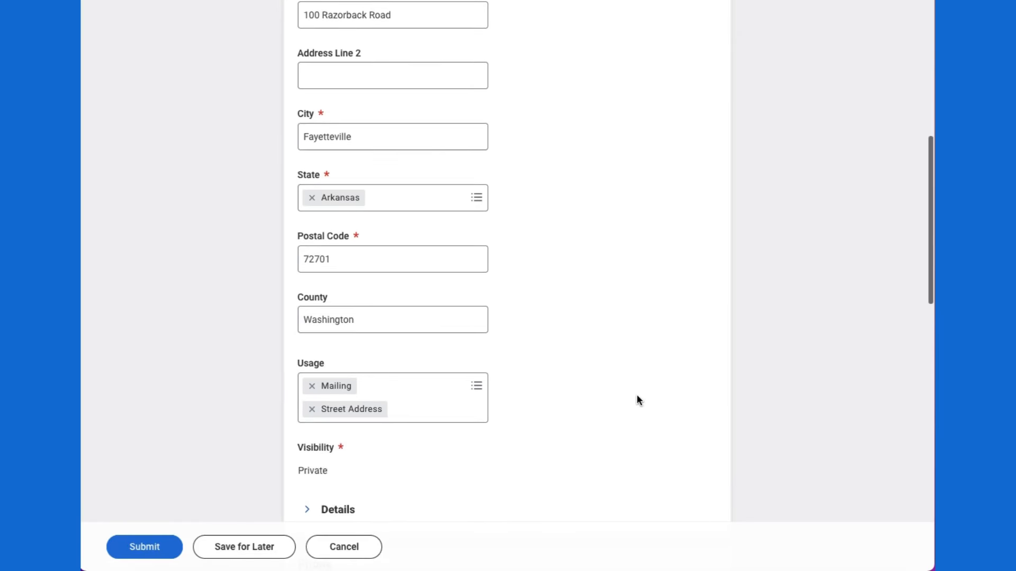
pyautogui.scroll(4, 636, 394)
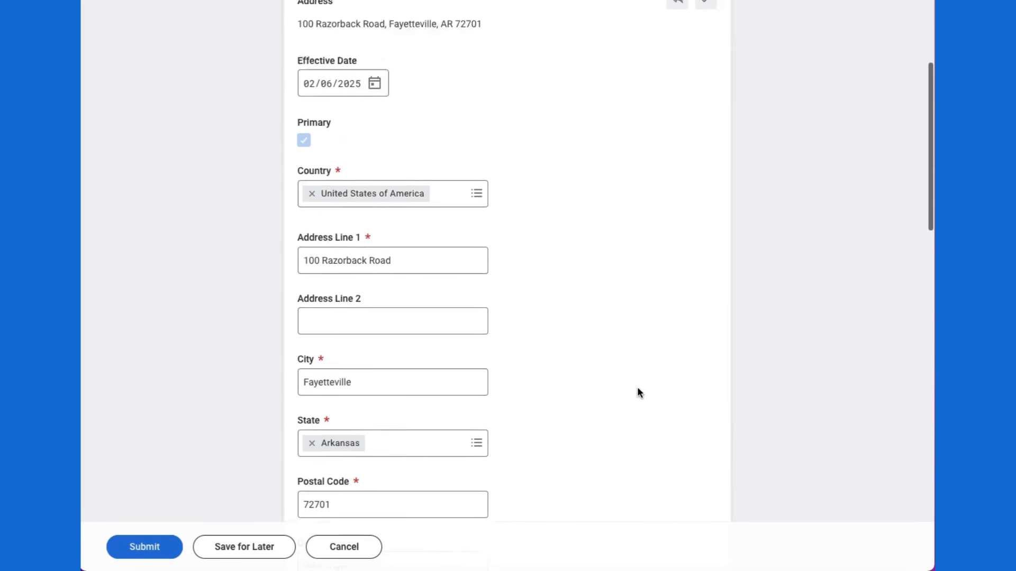
pyautogui.scroll(1, 638, 389)
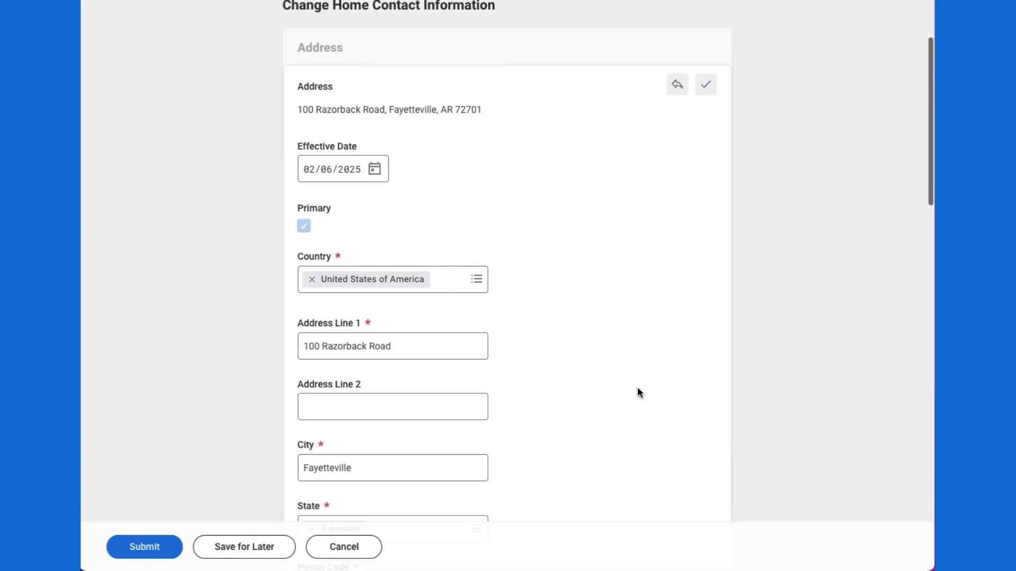
pyautogui.click(707, 92)
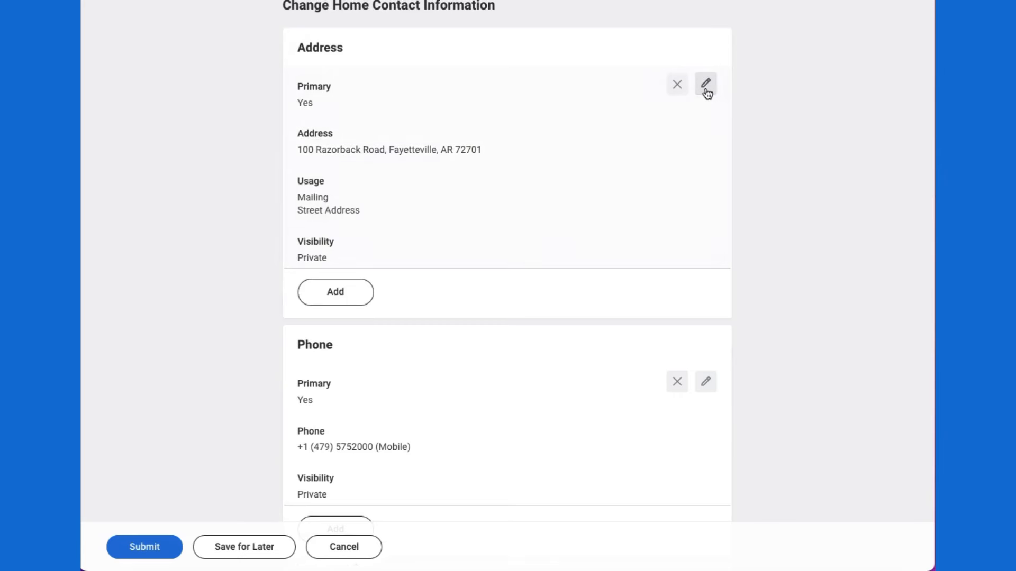
pyautogui.scroll(-1, 620, 207)
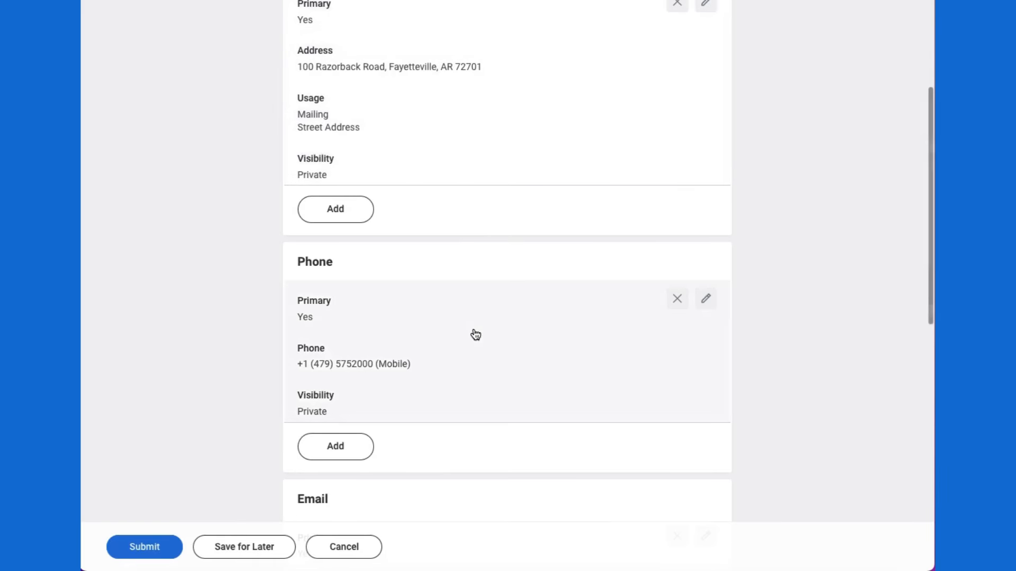
pyautogui.scroll(-3, 548, 345)
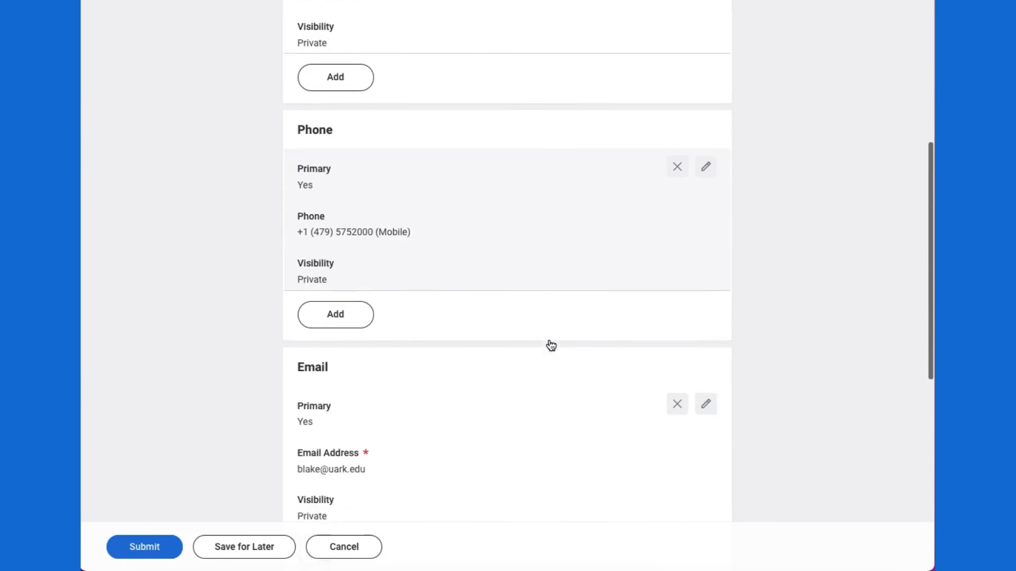
pyautogui.scroll(-3, 498, 433)
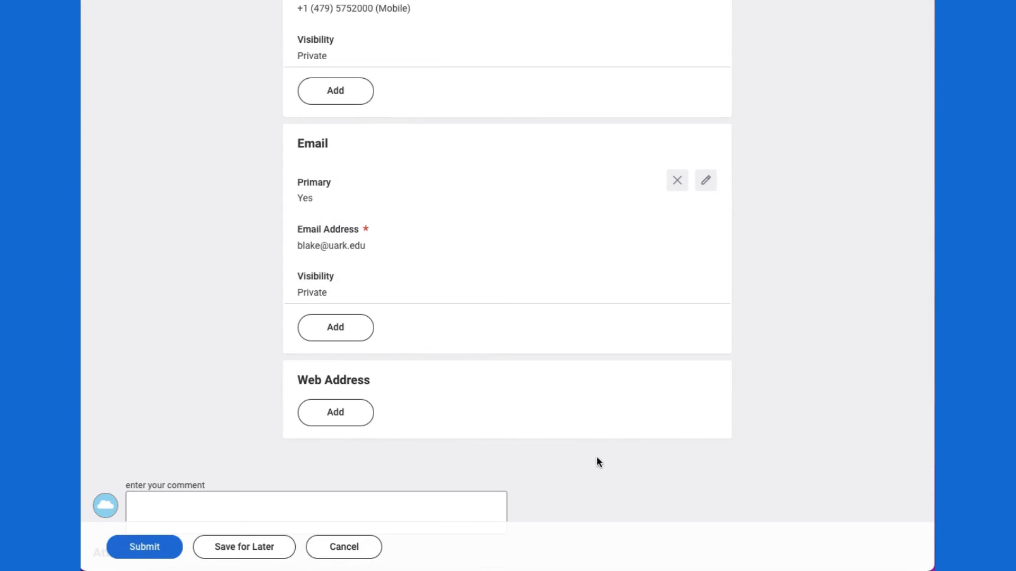
pyautogui.scroll(2, 597, 460)
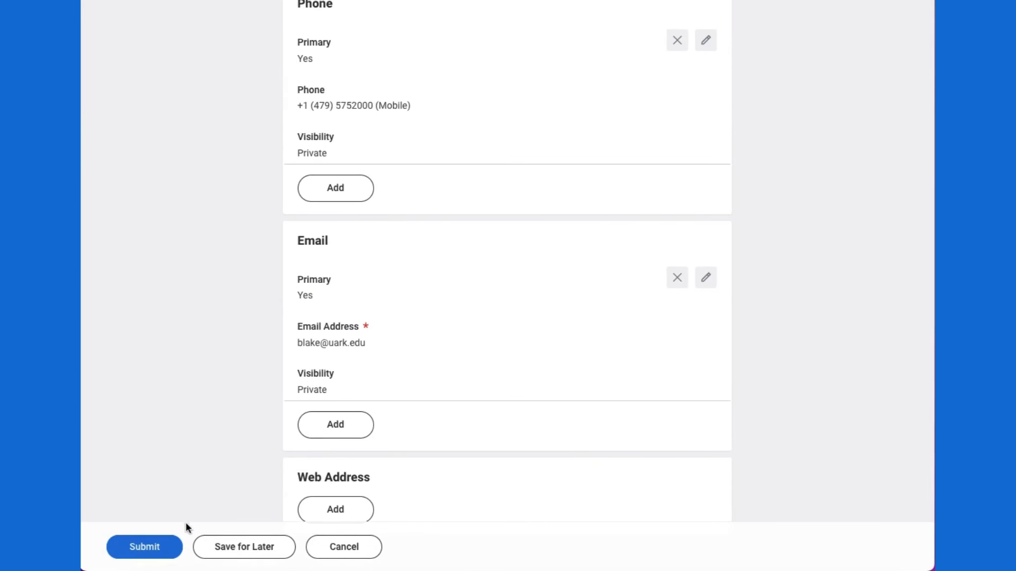
pyautogui.click(158, 545)
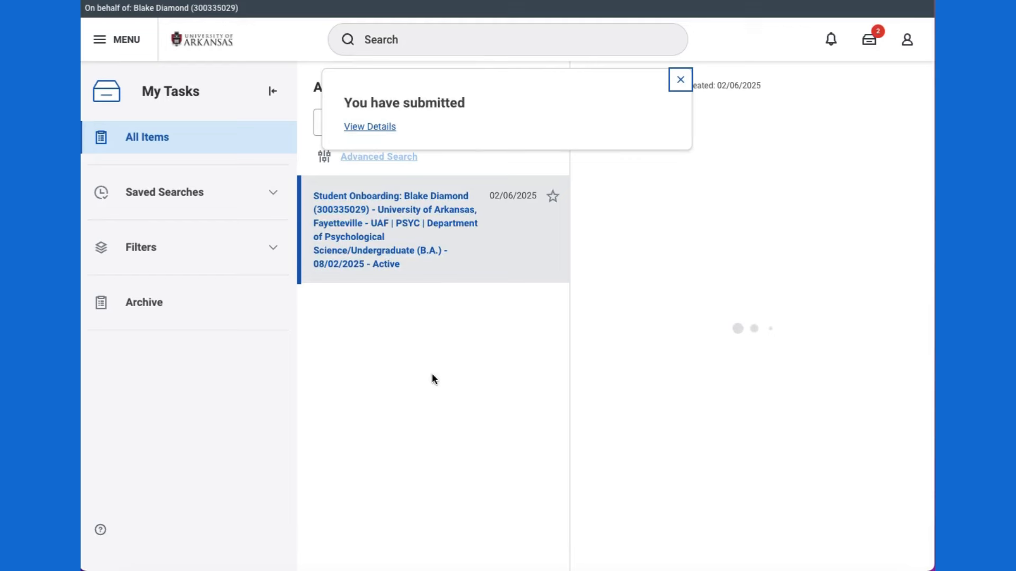
# Step: Approve the home contact information review, dismiss the notices, and go to the Home page
pyautogui.click(679, 80)
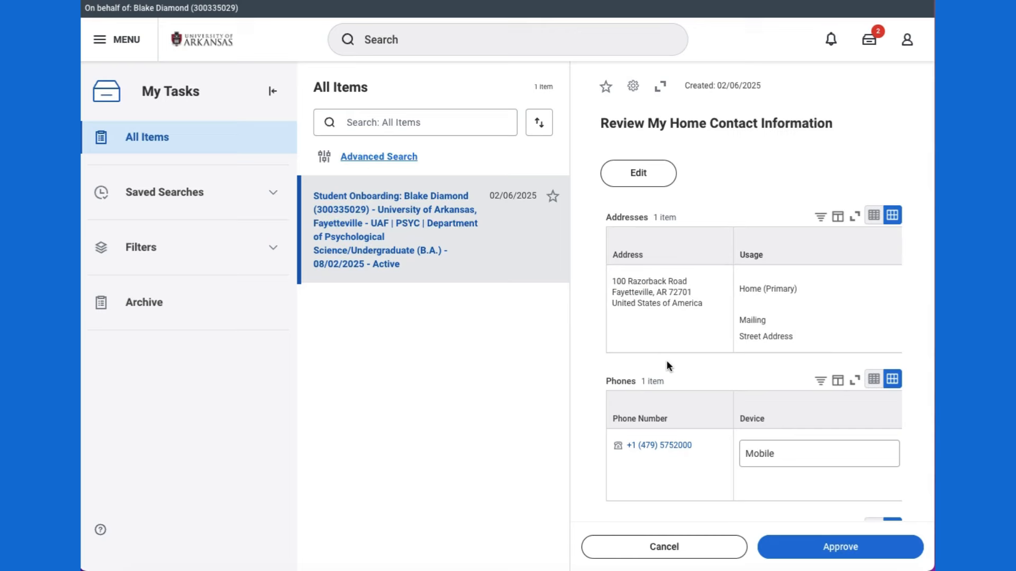
pyautogui.click(811, 559)
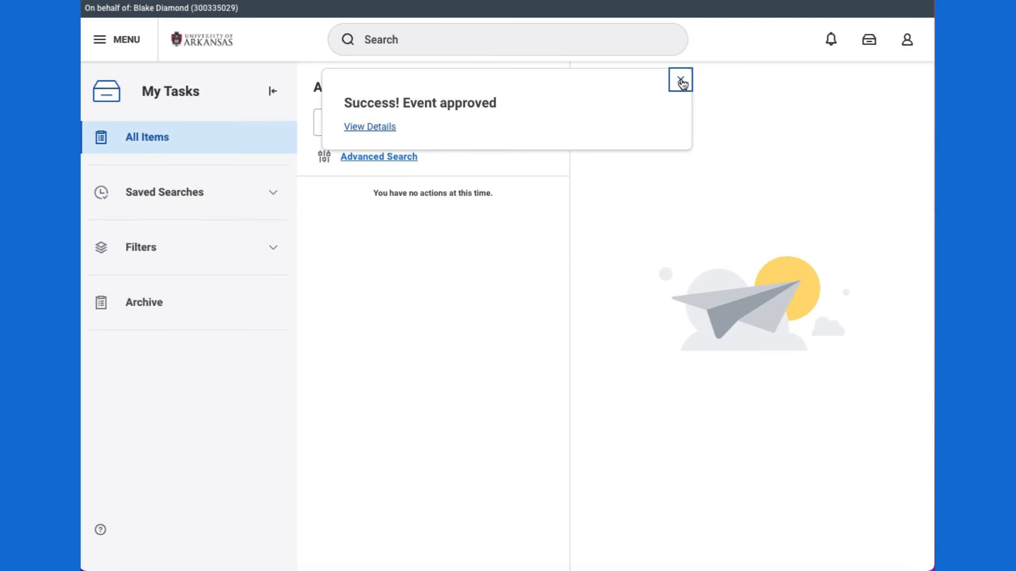
pyautogui.click(681, 81)
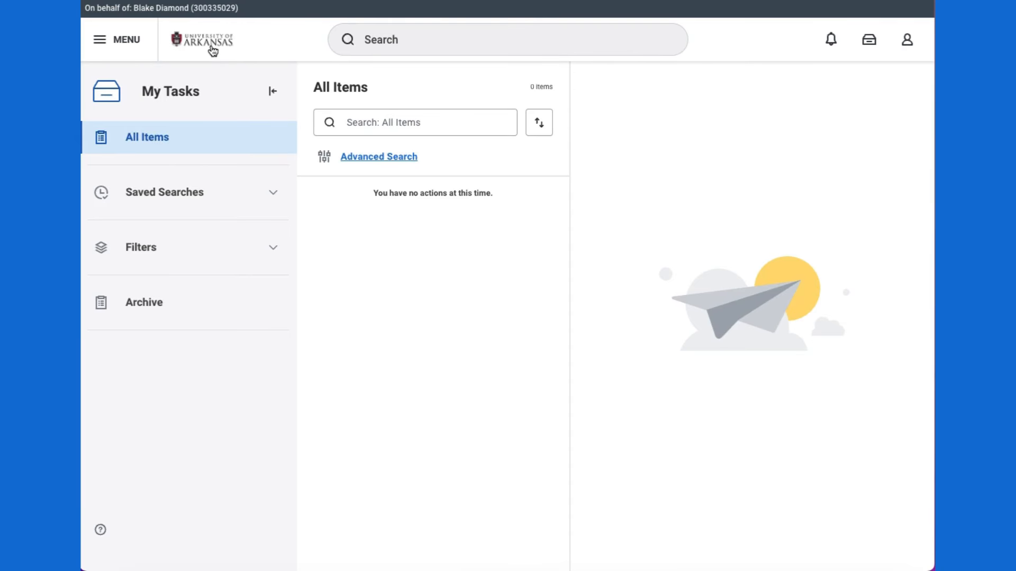
pyautogui.click(210, 46)
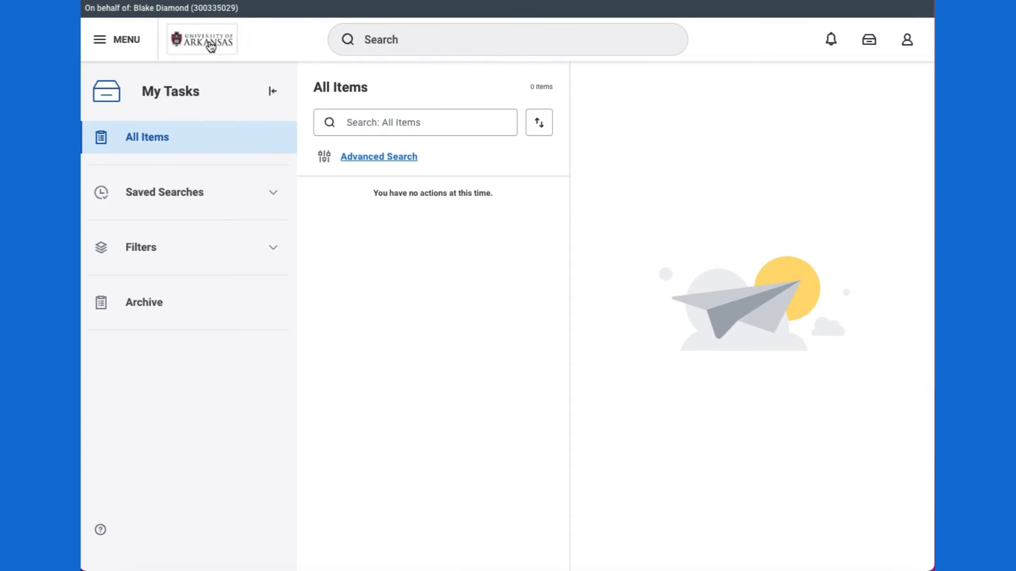